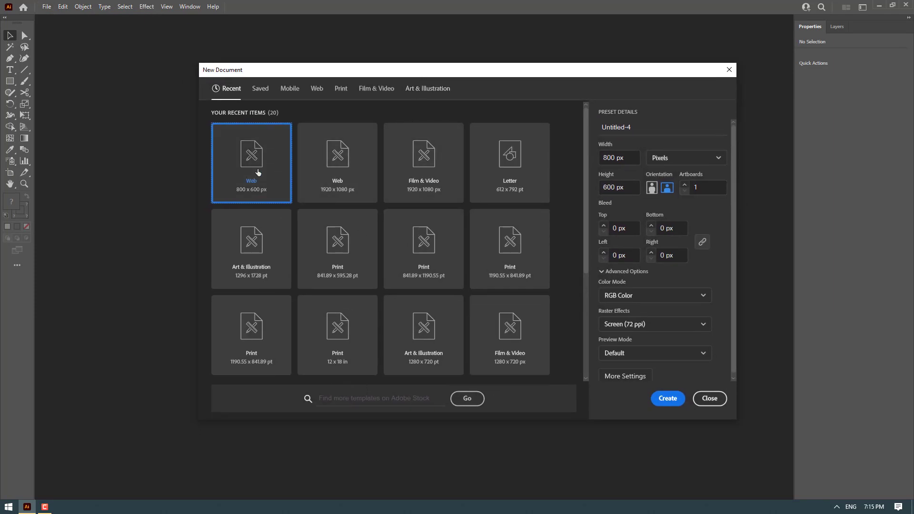
# Create a new 800 x 600 px document from the recent Web preset
pyautogui.click(317, 88)
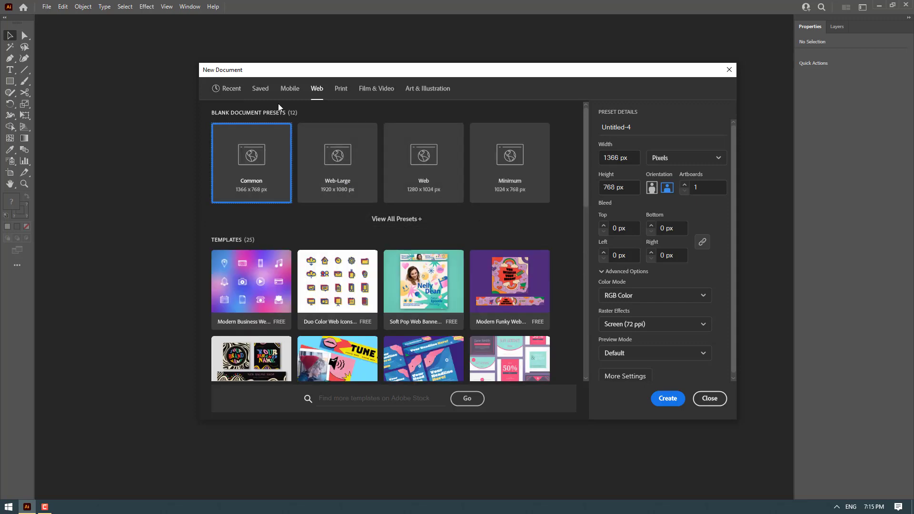
pyautogui.click(235, 91)
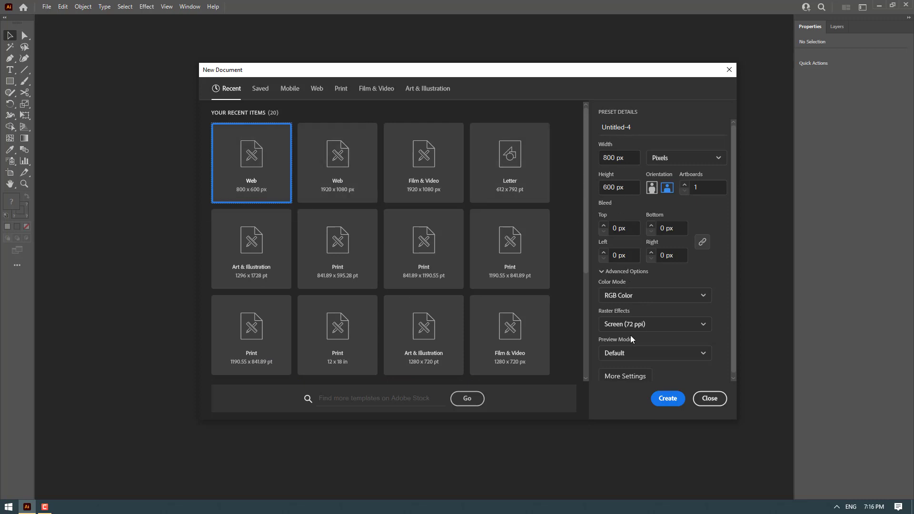
pyautogui.click(666, 400)
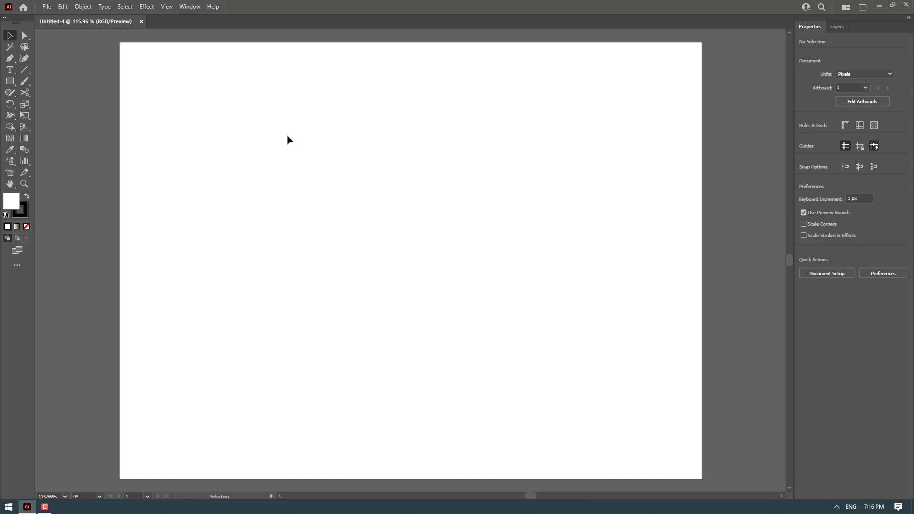
# Draw a rectangle covering the whole artboard and remove its stroke
pyautogui.click(9, 83)
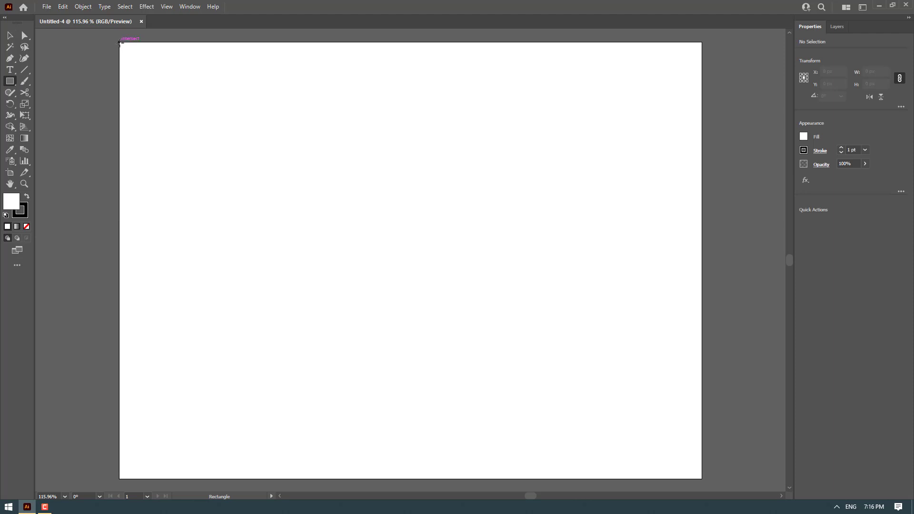
pyautogui.moveTo(119, 42); pyautogui.dragTo(702, 480)
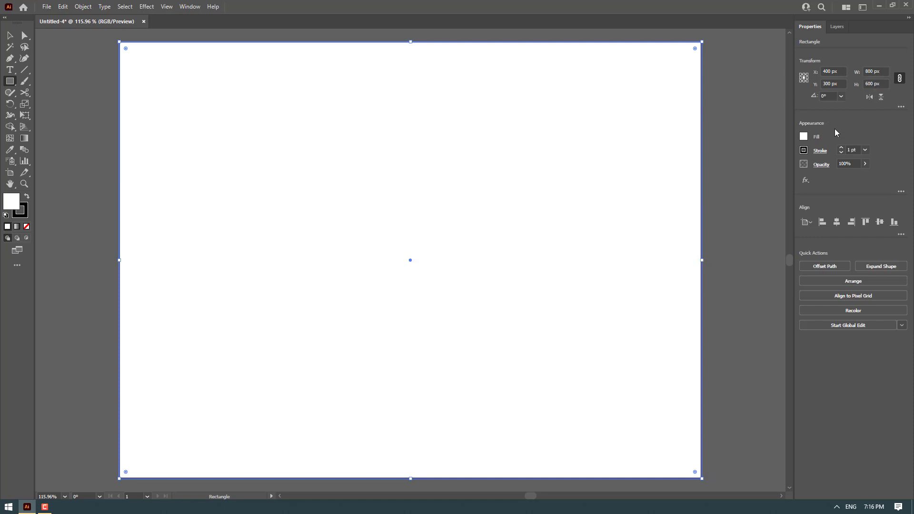
pyautogui.click(805, 150)
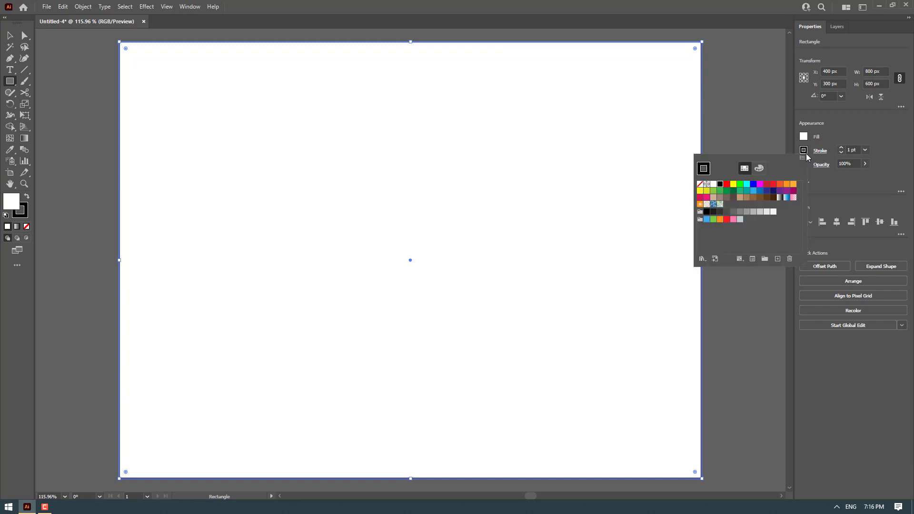
pyautogui.click(701, 186)
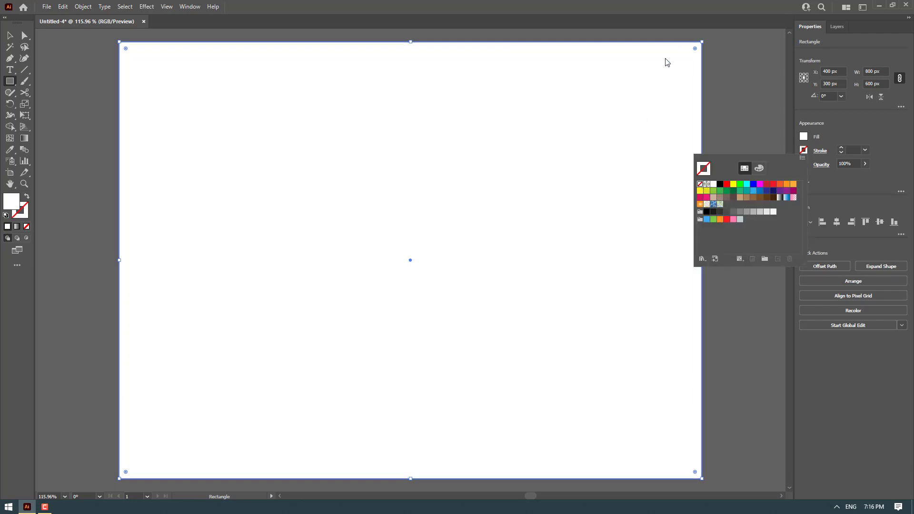
# Fill the background rectangle with black
pyautogui.click(804, 137)
pyautogui.click(804, 137)
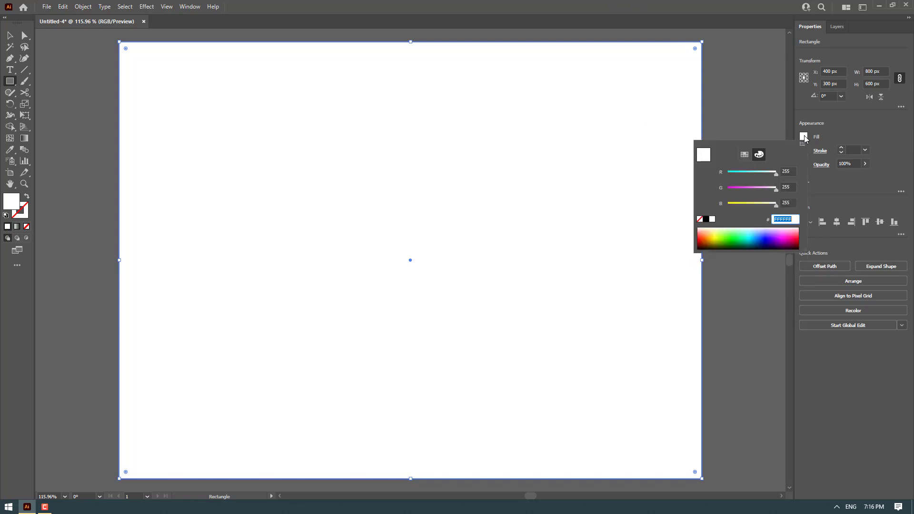
pyautogui.click(706, 220)
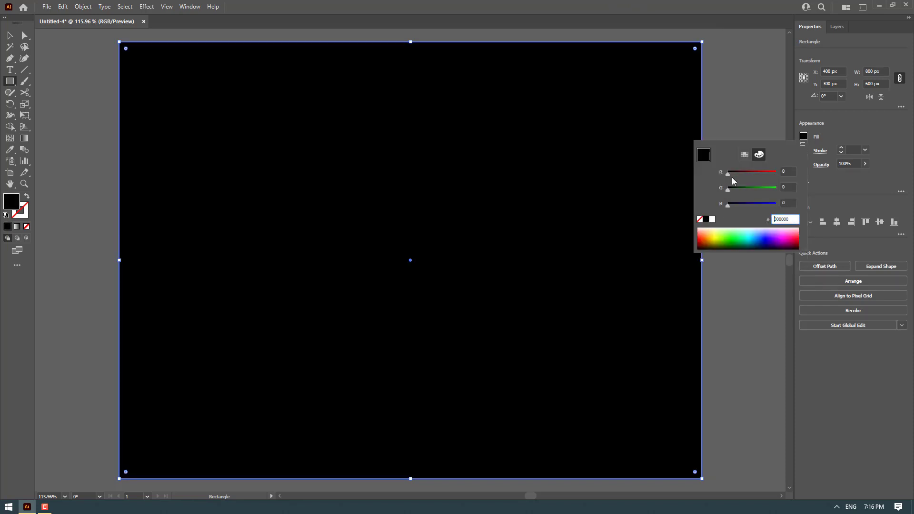
pyautogui.click(745, 155)
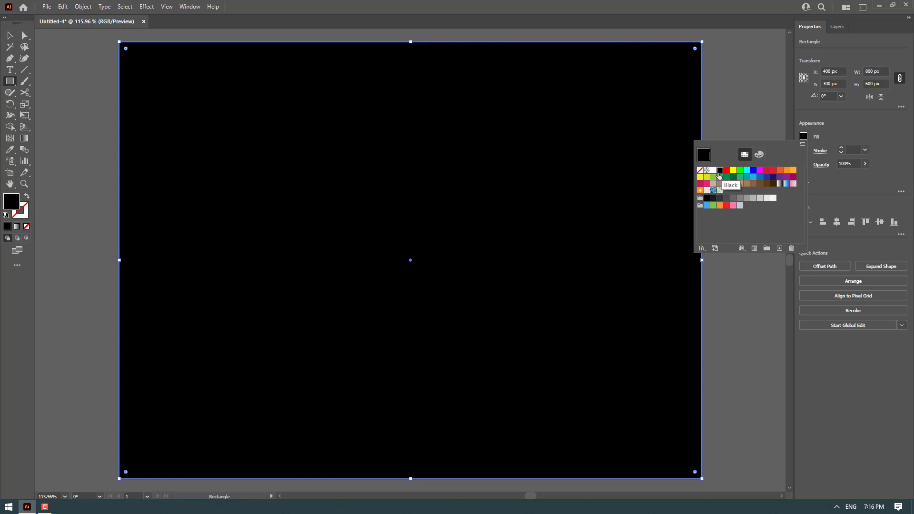
pyautogui.click(665, 135)
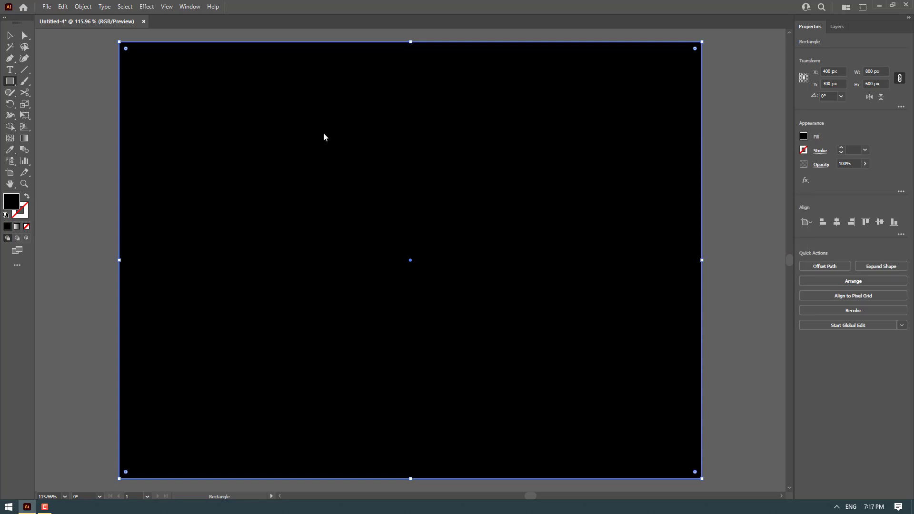
# Lock the selected black background rectangle
pyautogui.click(92, 12)
pyautogui.moveTo(104, 72)
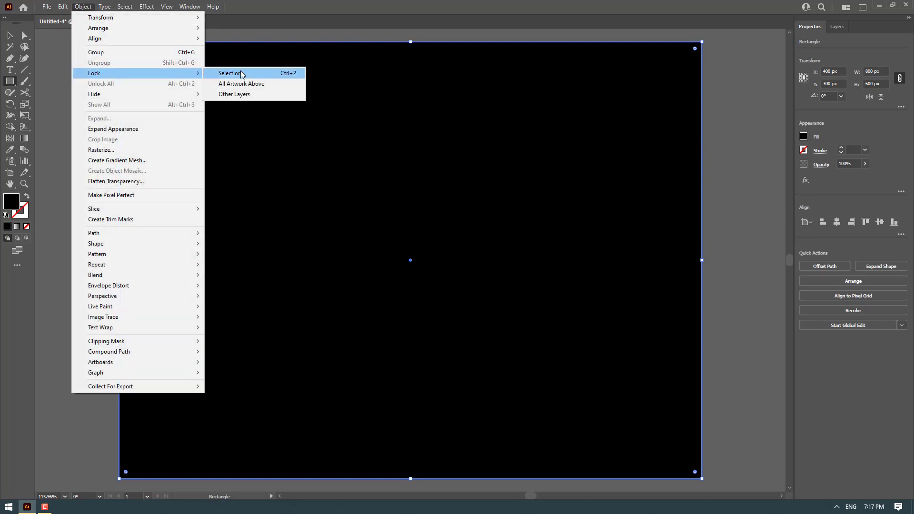
pyautogui.click(247, 71)
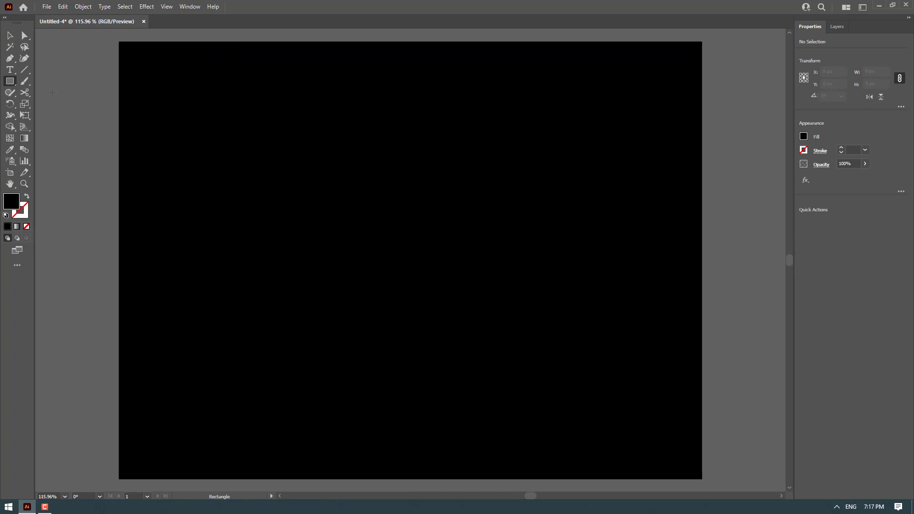
# Add the text GLITCH on the artboard with the Type tool
pyautogui.click(10, 69)
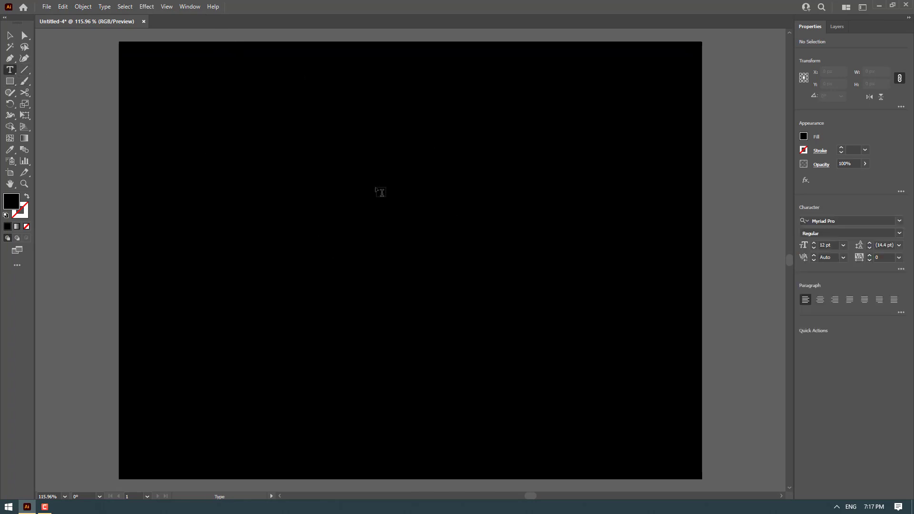
pyautogui.click(339, 199)
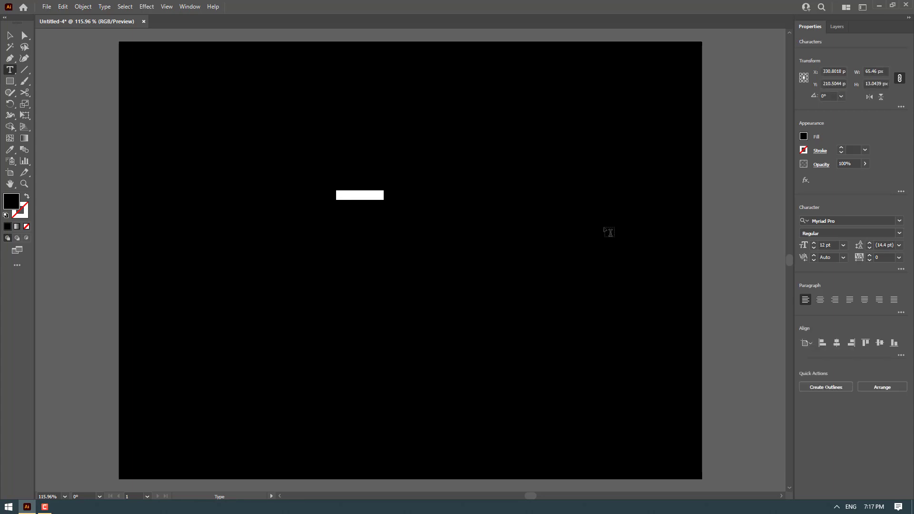
pyautogui.write('G')
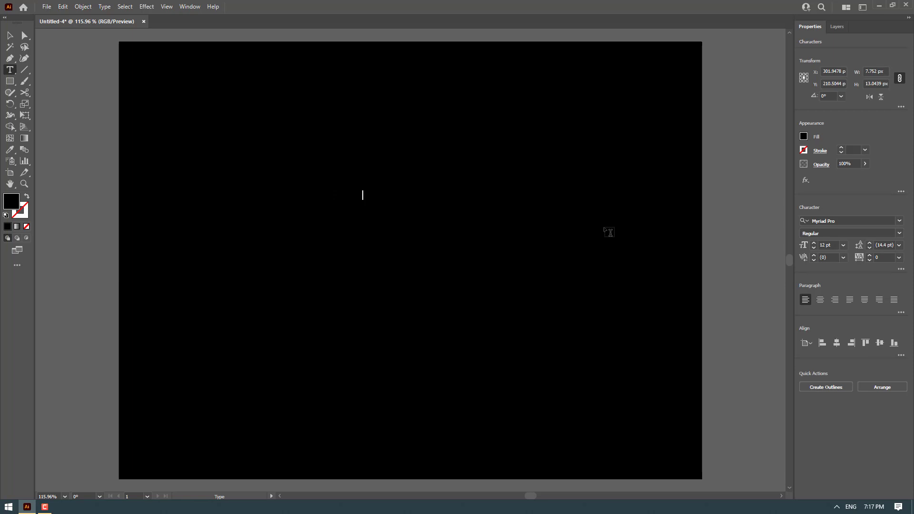
# Select the text object and set its fill to white
pyautogui.click(9, 36)
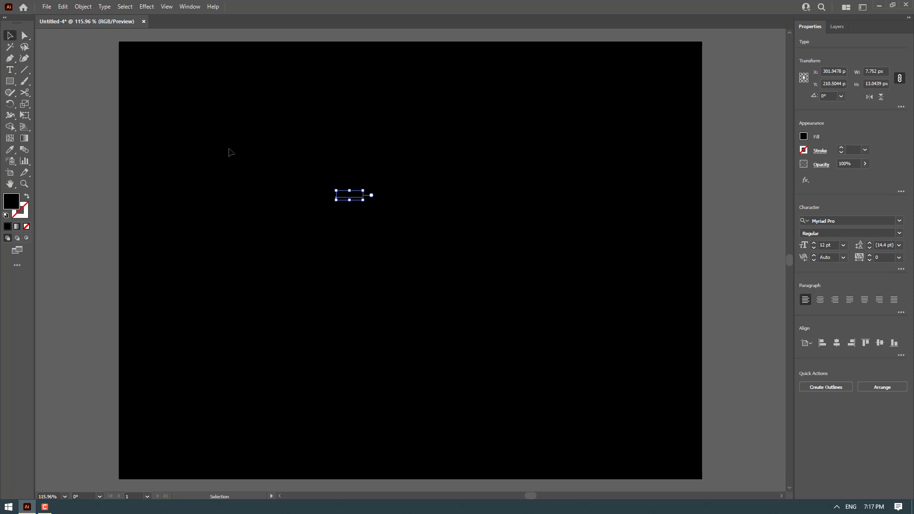
pyautogui.click(804, 137)
pyautogui.click(713, 172)
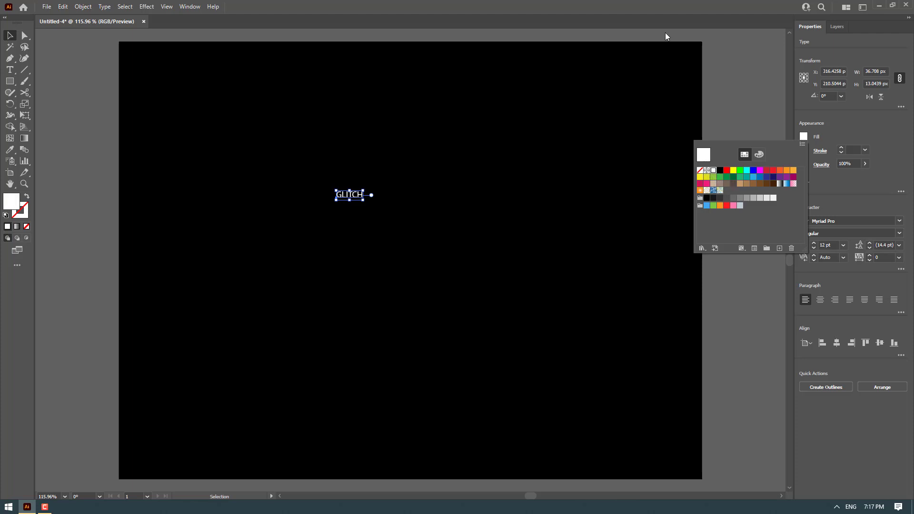
# Set the text's font size to 144 pt
pyautogui.click(832, 246)
pyautogui.write('1')
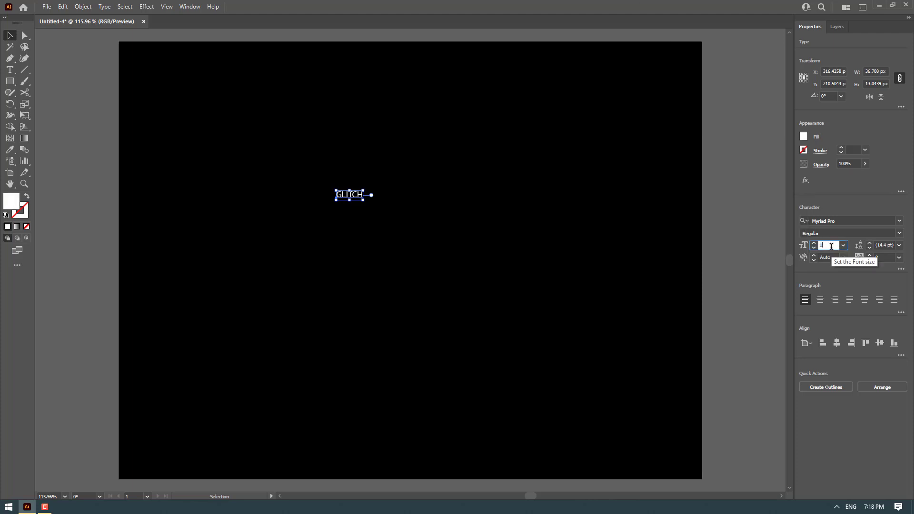
pyautogui.write('44')
pyautogui.press('Return')
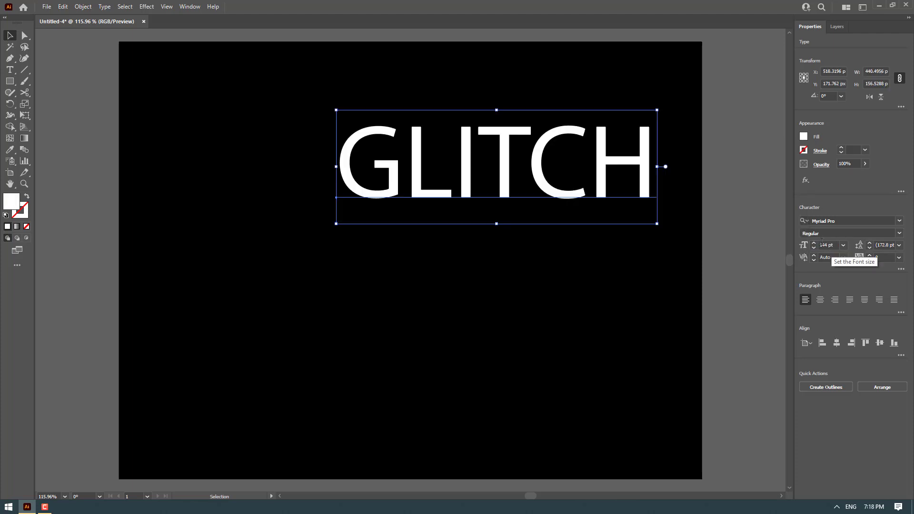
# Change the text's font to Anton Regular
pyautogui.click(899, 220)
pyautogui.write('ANTON')
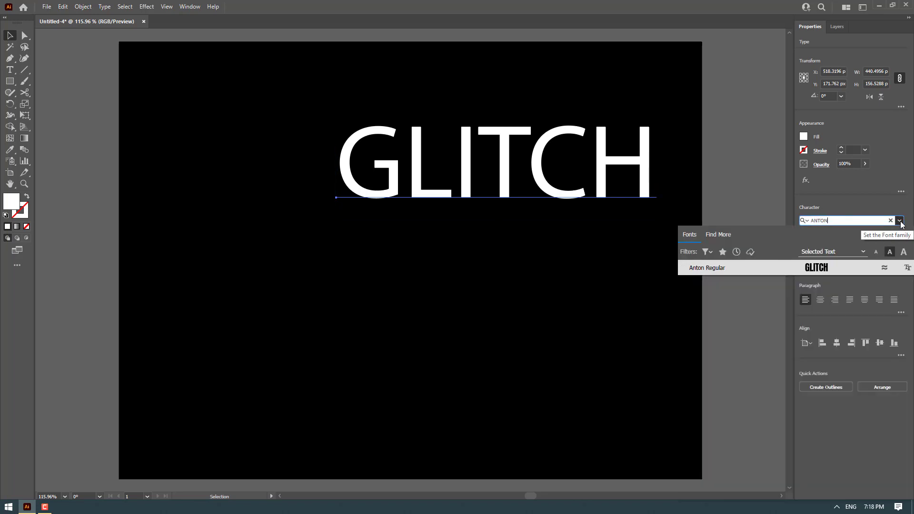
pyautogui.click(820, 267)
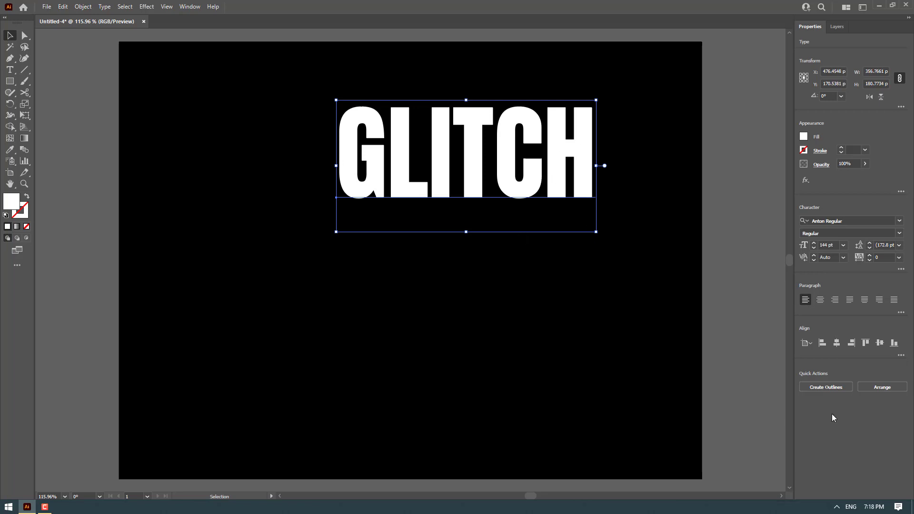
# Move the text toward the centre and convert it to outlines
pyautogui.moveTo(558, 174); pyautogui.dragTo(514, 229)
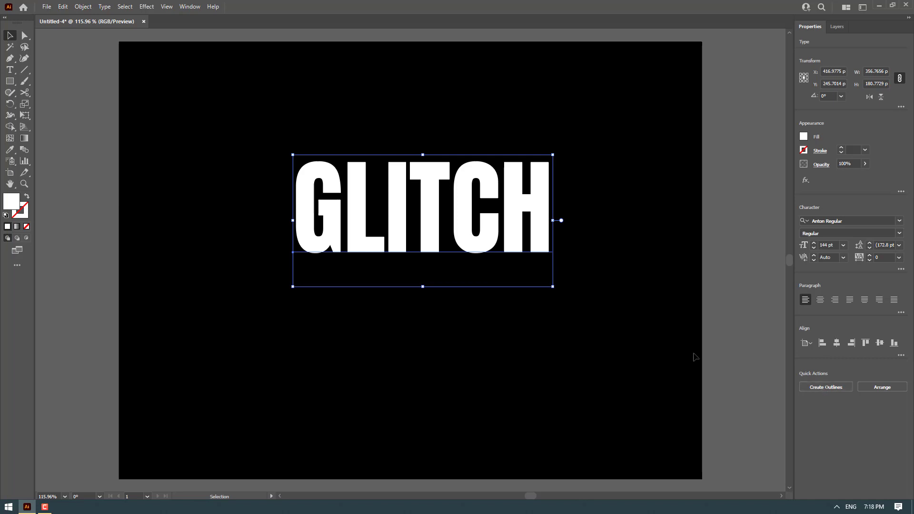
pyautogui.click(104, 6)
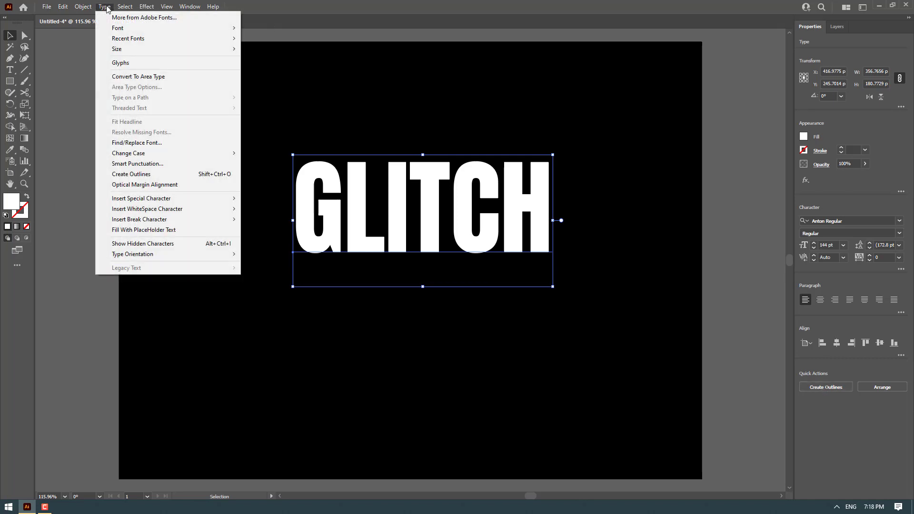
pyautogui.click(132, 174)
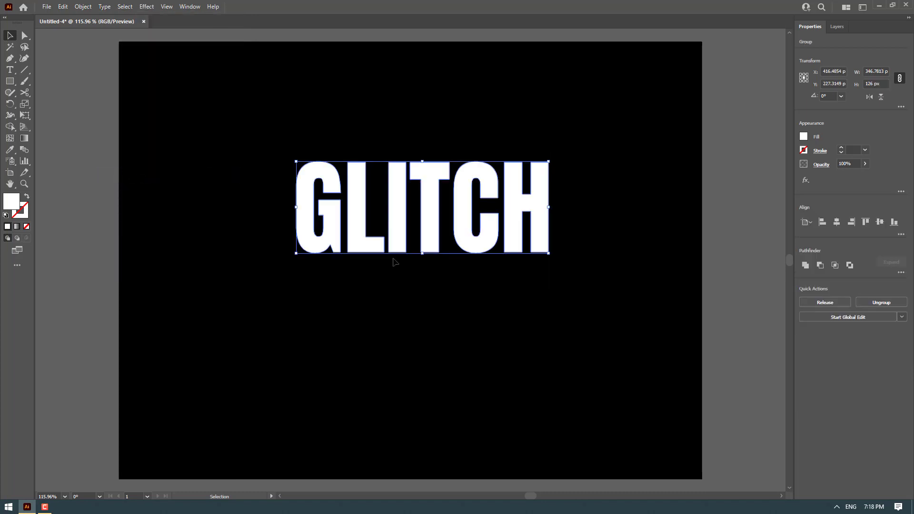
# Center the outlined text horizontally and vertically on the artboard
pyautogui.moveTo(402, 214); pyautogui.dragTo(379, 213)
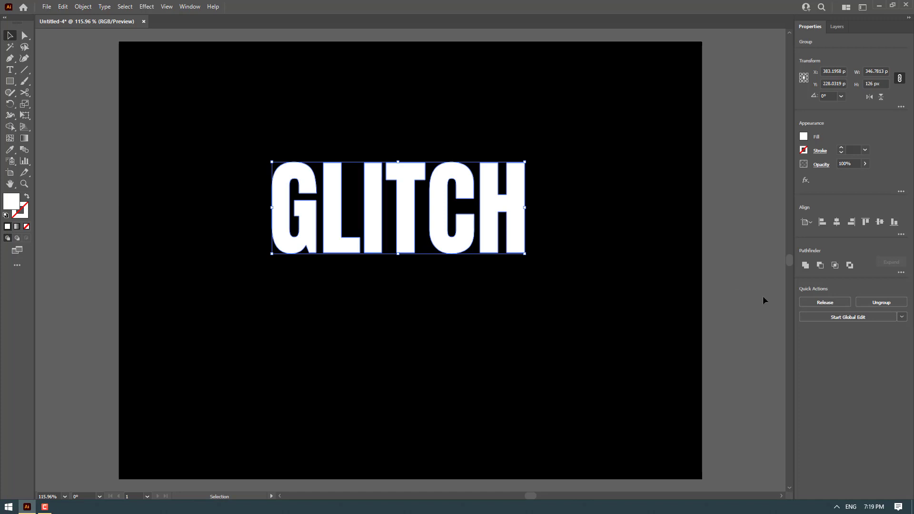
pyautogui.click(838, 222)
pyautogui.click(881, 223)
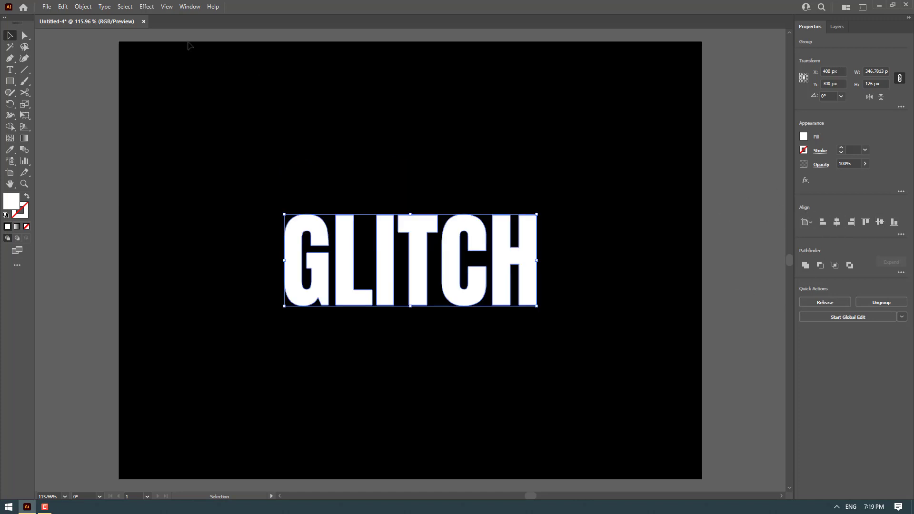
# Open the Align panel, reposition it, and deselect the text
pyautogui.click(190, 6)
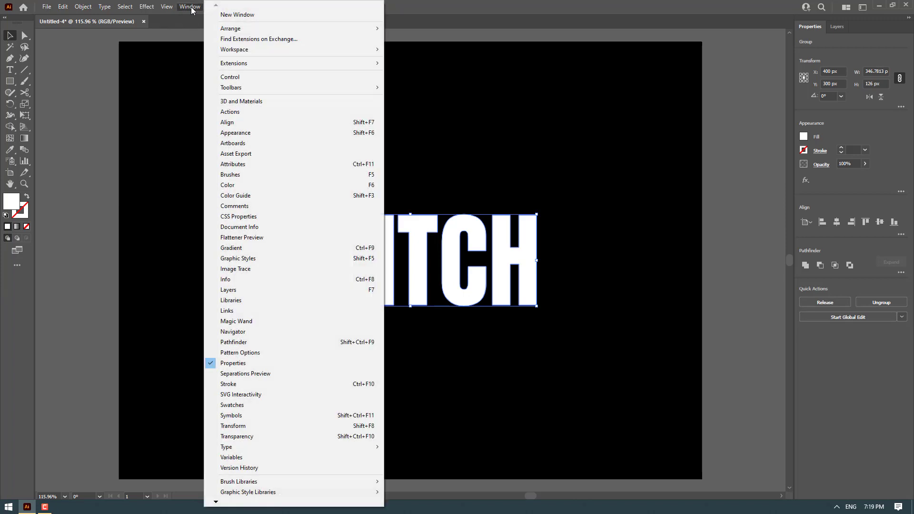
pyautogui.click(251, 124)
pyautogui.moveTo(679, 177); pyautogui.dragTo(700, 55)
pyautogui.click(579, 155)
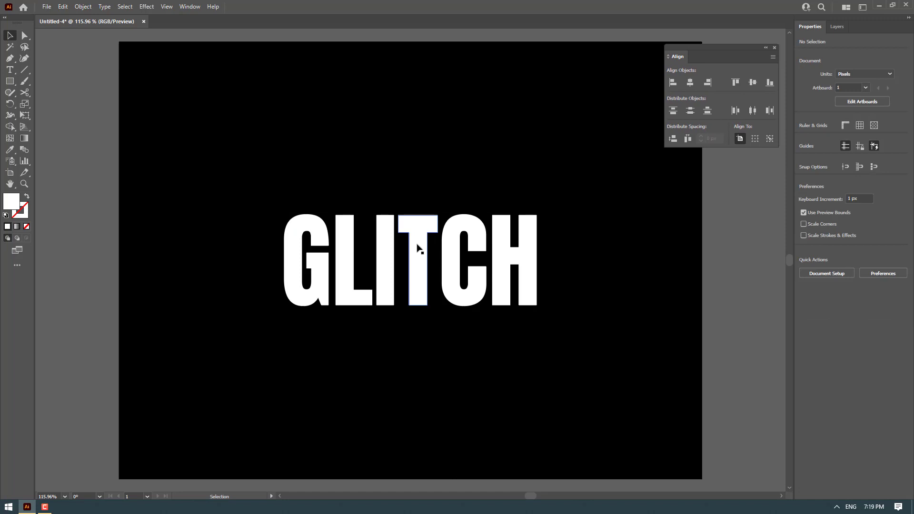
# Draw a white bar about 443 px wide across the letters and set its height to 10 px
pyautogui.press('m')
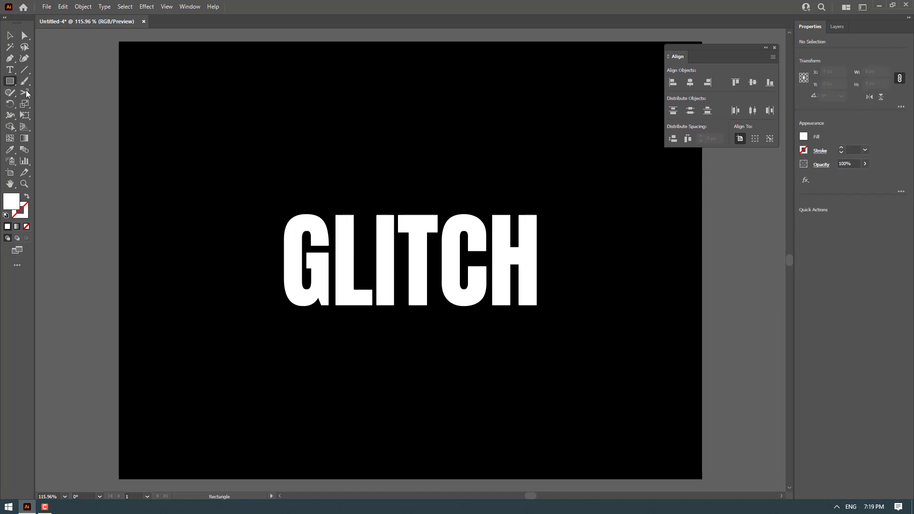
pyautogui.moveTo(259, 237); pyautogui.dragTo(582, 254)
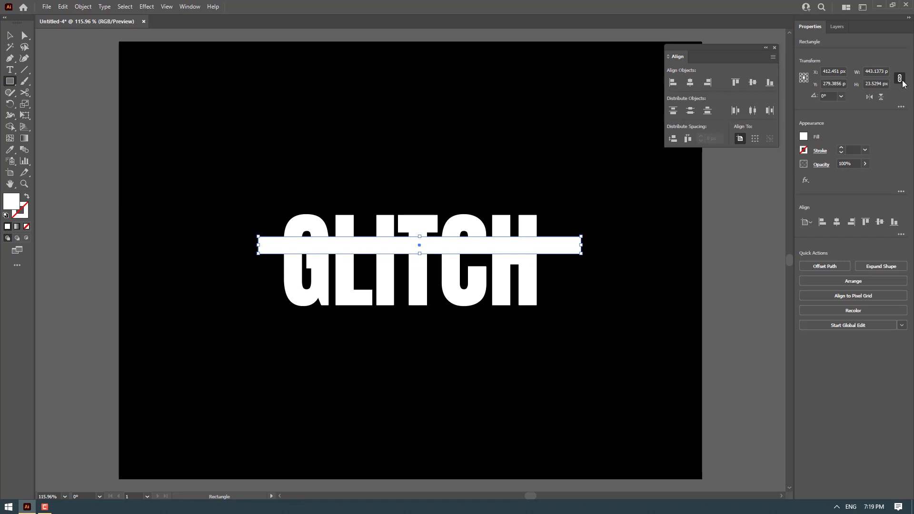
pyautogui.click(877, 83)
pyautogui.write('10')
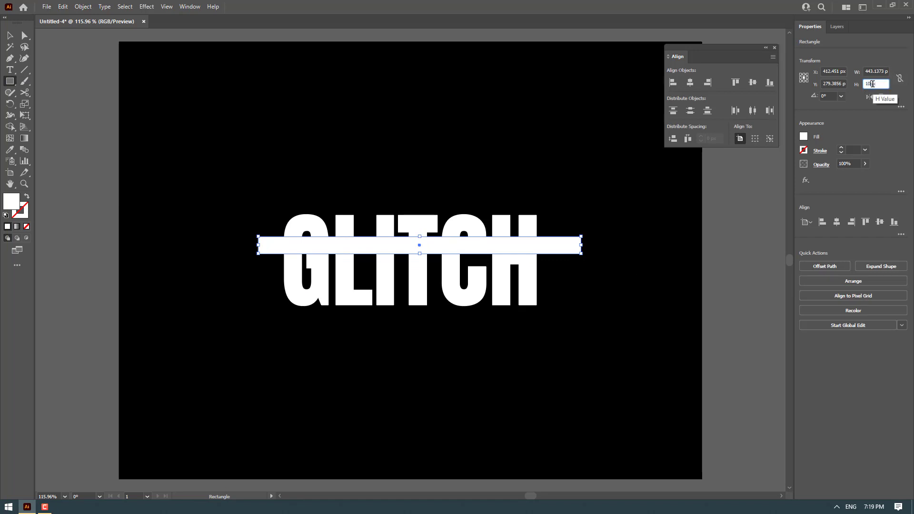
pyautogui.press('Return')
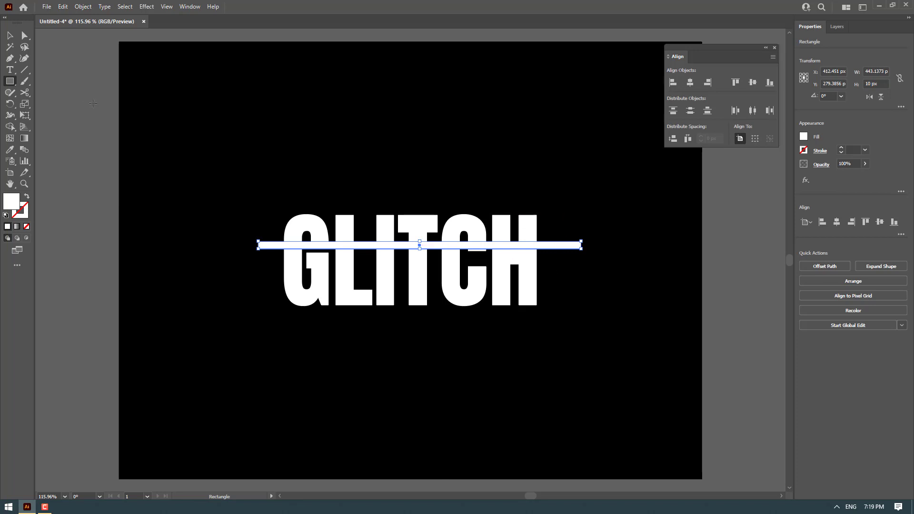
# Duplicate the bar and place the copy lower across the letters
pyautogui.click(10, 36)
pyautogui.scroll(3, 286, 250)
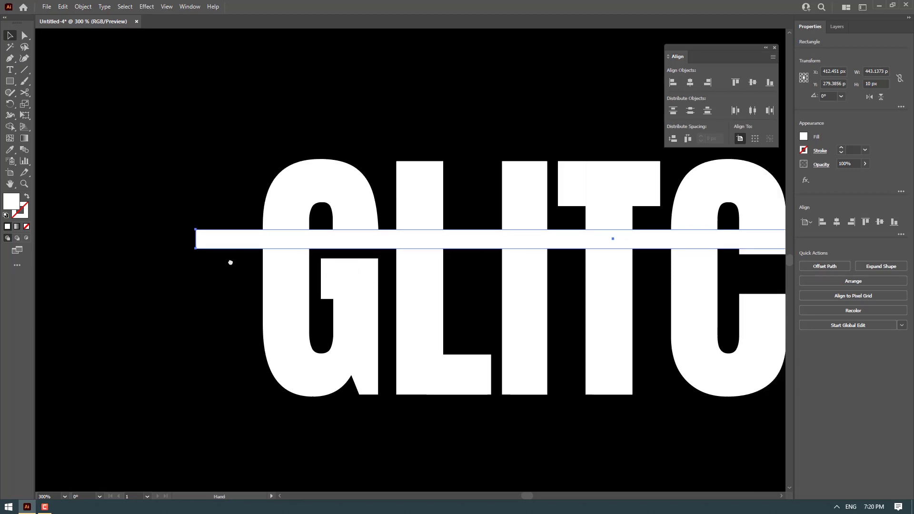
pyautogui.moveTo(231, 262); pyautogui.dragTo(171, 315)
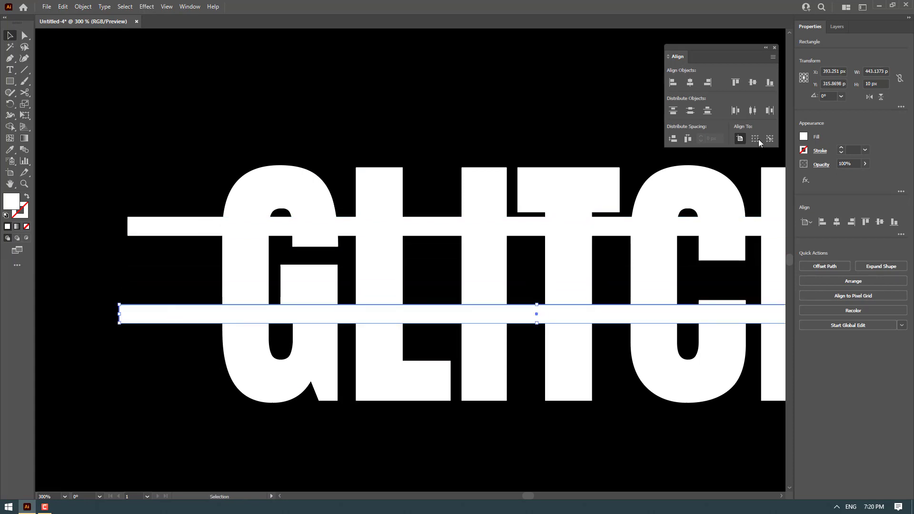
# Set the lower bar's height to 20 px and nudge it slightly lower across the letters
pyautogui.doubleClick(870, 84)
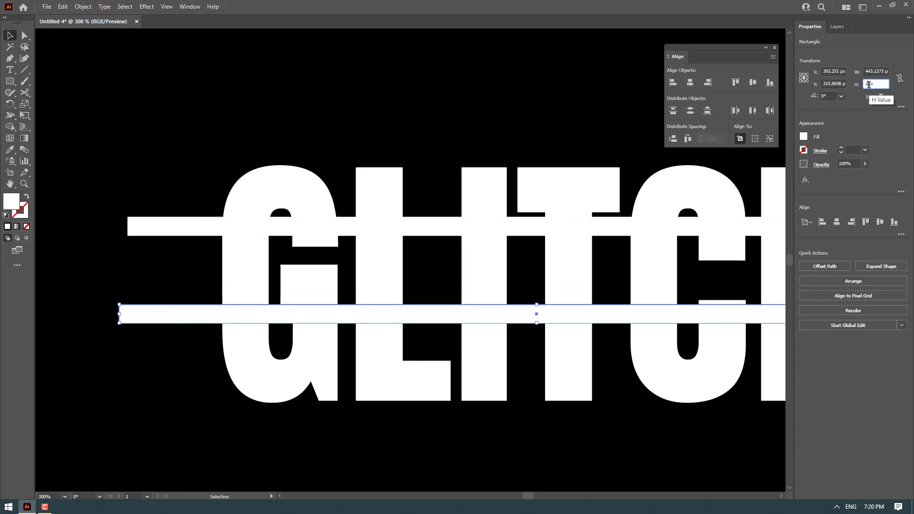
pyautogui.write('20')
pyautogui.press('Return')
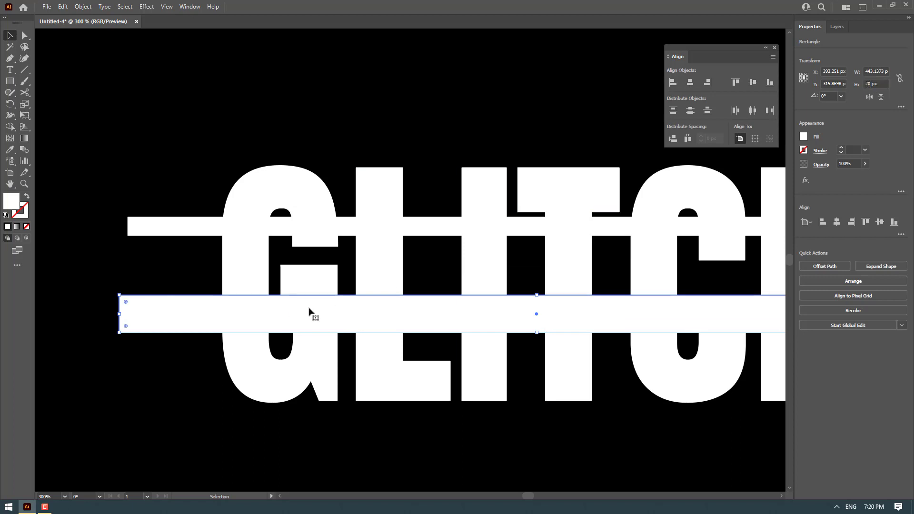
pyautogui.moveTo(310, 317); pyautogui.dragTo(305, 330)
pyautogui.hotkey('ctrl', '-')
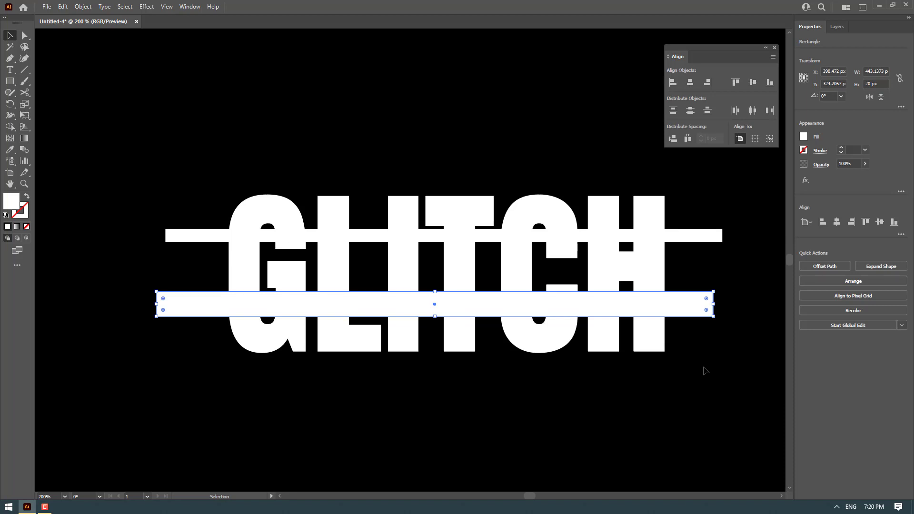
pyautogui.click(704, 370)
pyautogui.hotkey('ctrl', '-')
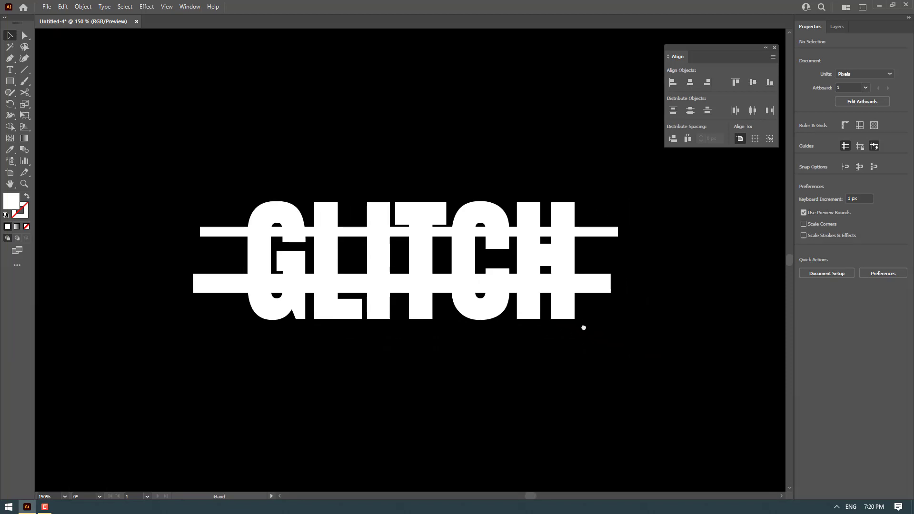
pyautogui.moveTo(584, 328); pyautogui.dragTo(626, 319)
pyautogui.moveTo(43, 149)
pyautogui.mouseDown()
pyautogui.moveTo(159, 237)
pyautogui.moveTo(691, 358)
pyautogui.mouseUp()
pyautogui.scroll(2, 447, 240)
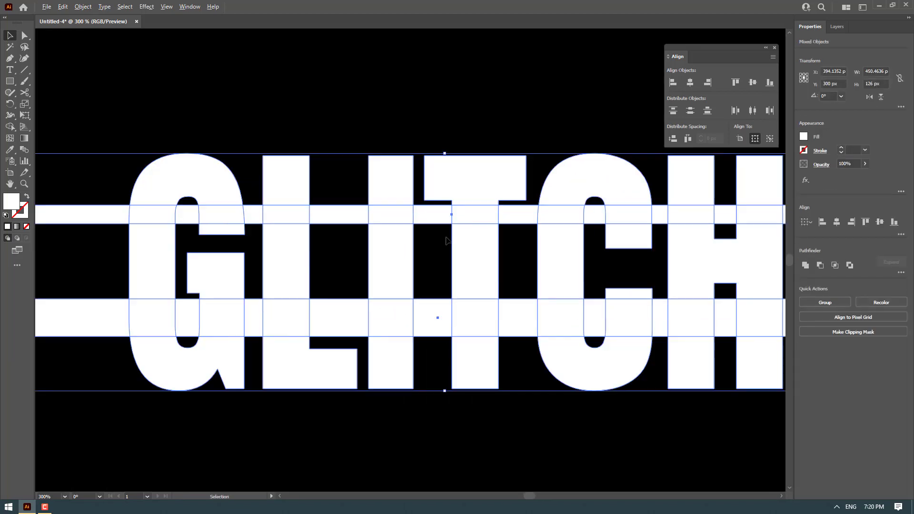
pyautogui.scroll(-1, 404, 214)
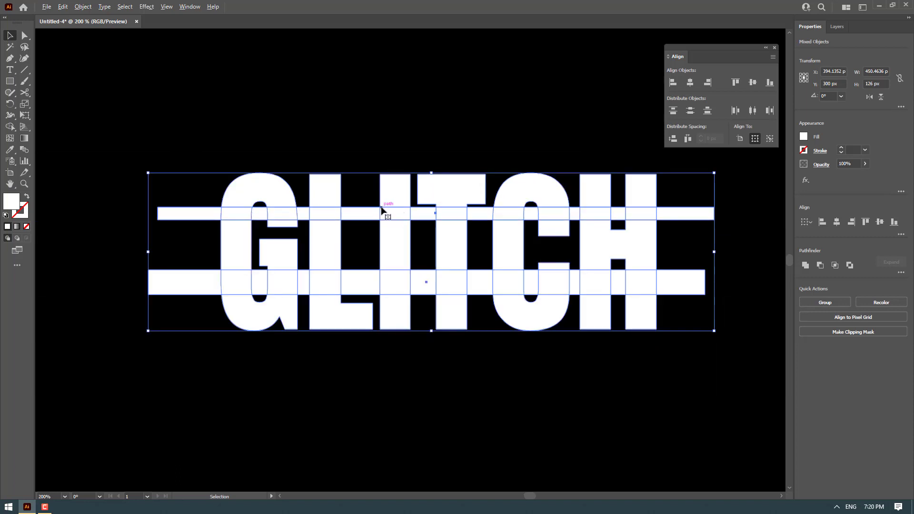
pyautogui.scroll(1, 395, 212)
pyautogui.hscroll(-3, 334, 214)
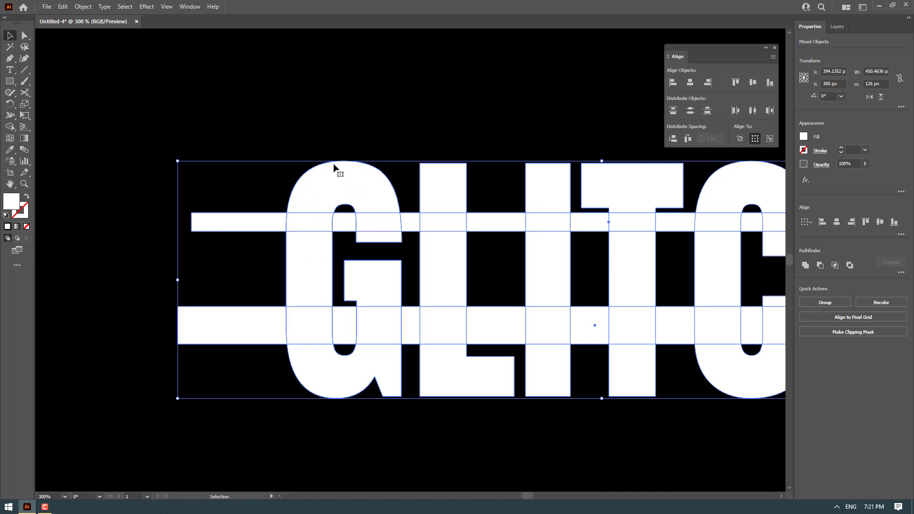
pyautogui.moveTo(351, 168); pyautogui.dragTo(383, 128)
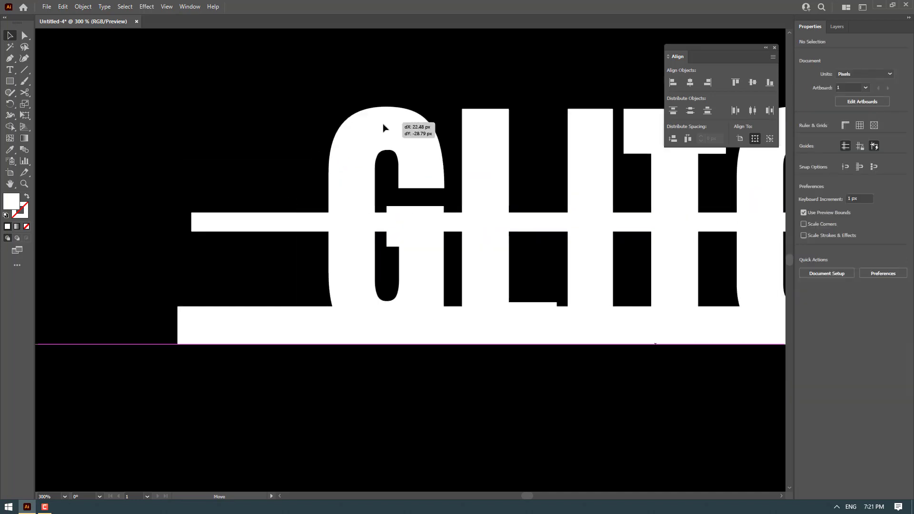
pyautogui.moveTo(258, 220); pyautogui.dragTo(226, 168)
pyautogui.moveTo(217, 330); pyautogui.dragTo(160, 354)
pyautogui.hotkey('ctrl', 'z')
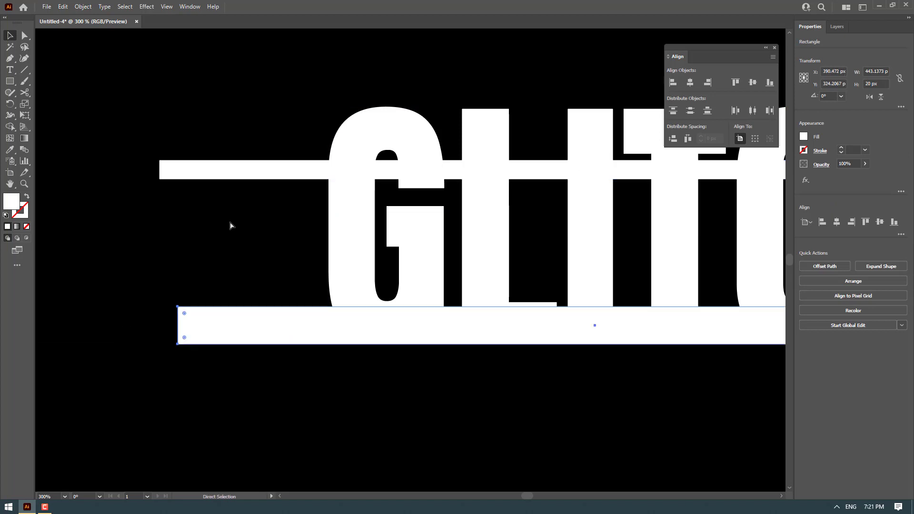
pyautogui.hotkey('ctrl', 'z')
pyautogui.hotkey('ctrl', 'z')
# Select the text with both bars, divide them with Pathfinder Divide, and ungroup the resulting pieces
pyautogui.keyDown('shift'); pyautogui.click(231, 224); pyautogui.keyUp('shift')
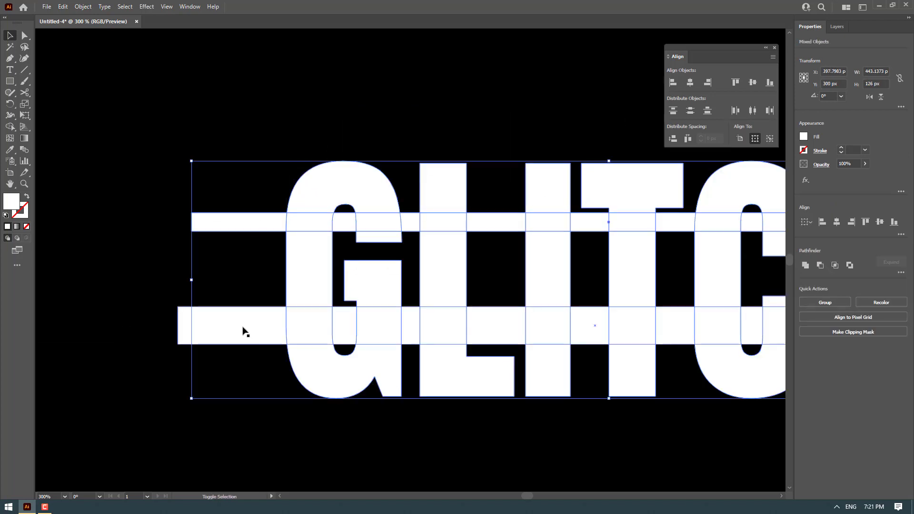
pyautogui.keyDown('shift'); pyautogui.click(243, 332); pyautogui.keyUp('shift')
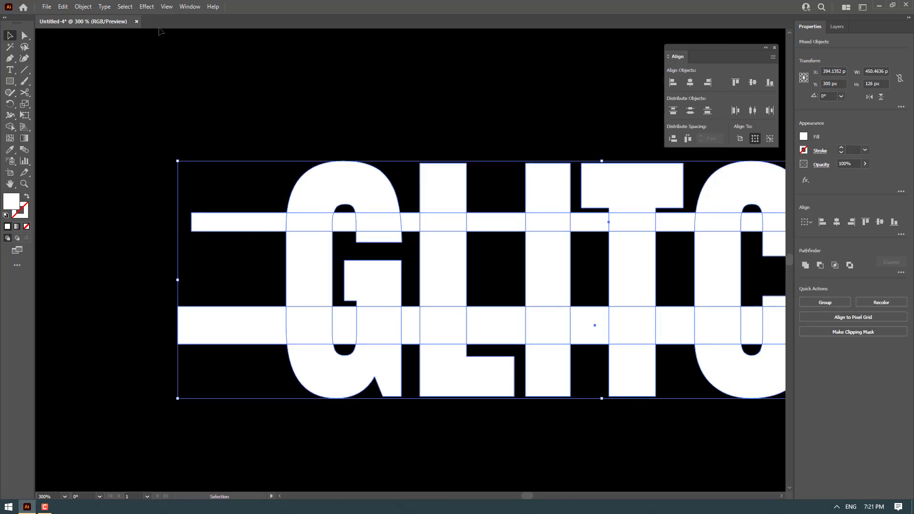
pyautogui.click(188, 7)
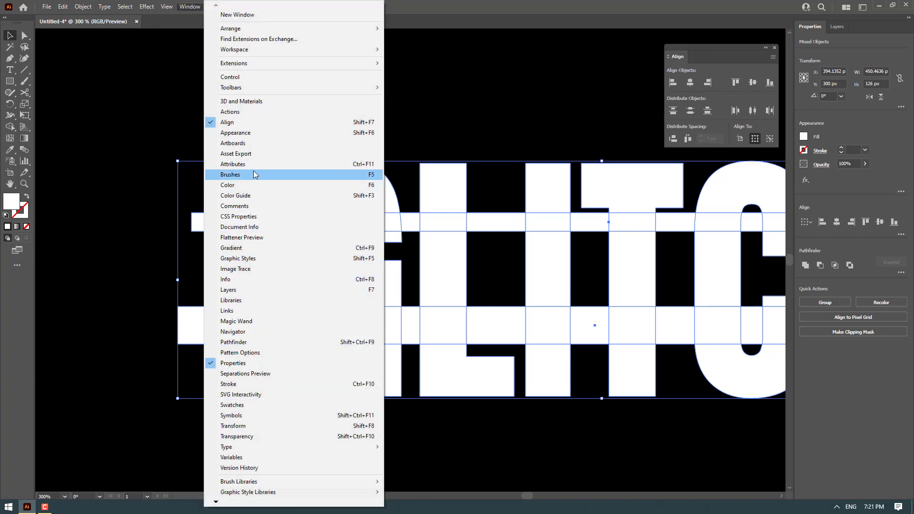
pyautogui.click(236, 342)
pyautogui.moveTo(705, 85); pyautogui.dragTo(611, 48)
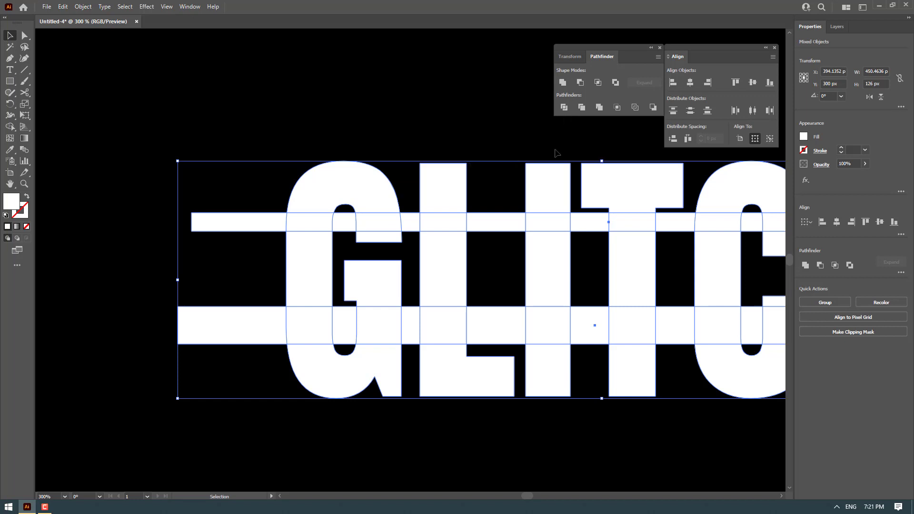
pyautogui.click(565, 107)
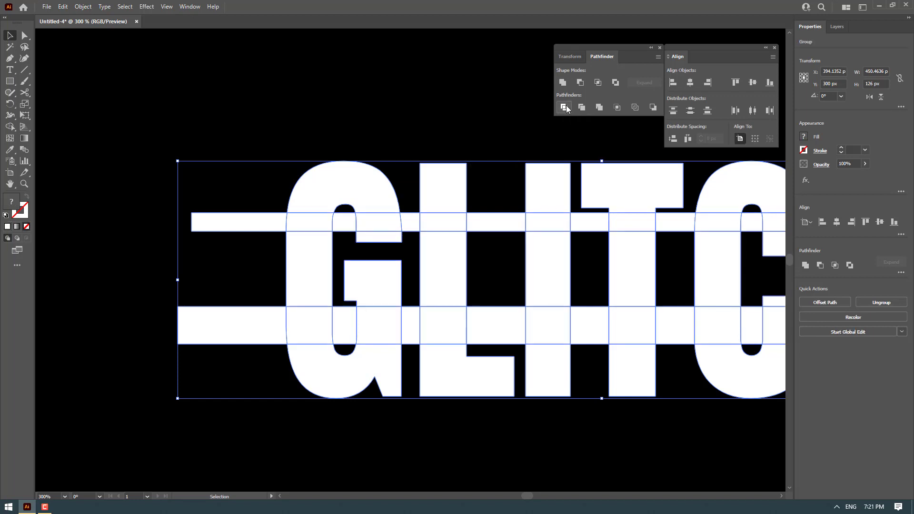
pyautogui.rightClick(378, 191)
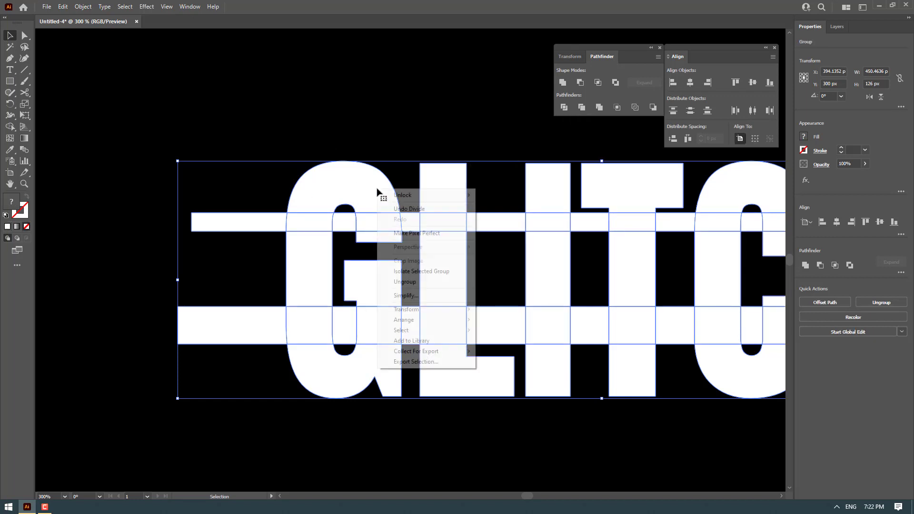
pyautogui.click(427, 283)
pyautogui.click(347, 182)
pyautogui.moveTo(331, 202); pyautogui.dragTo(321, 164)
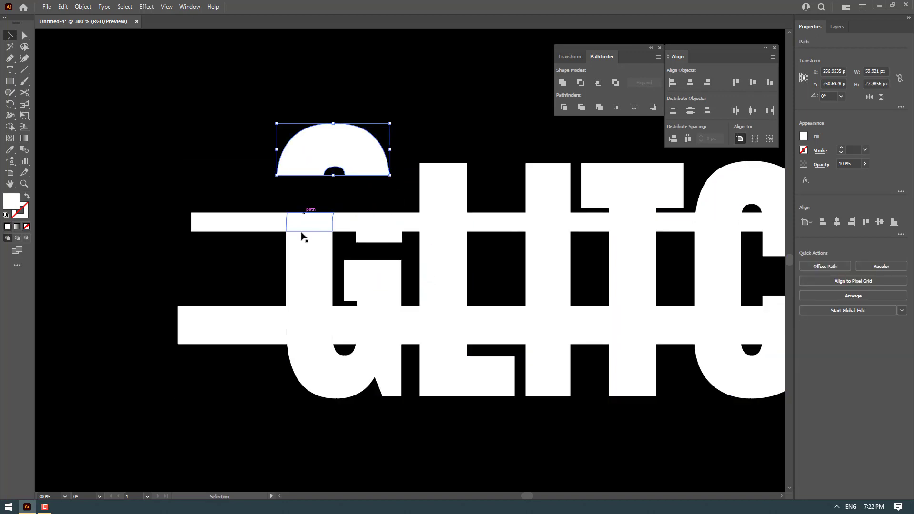
pyautogui.moveTo(305, 225); pyautogui.dragTo(283, 185)
pyautogui.moveTo(341, 225); pyautogui.dragTo(389, 191)
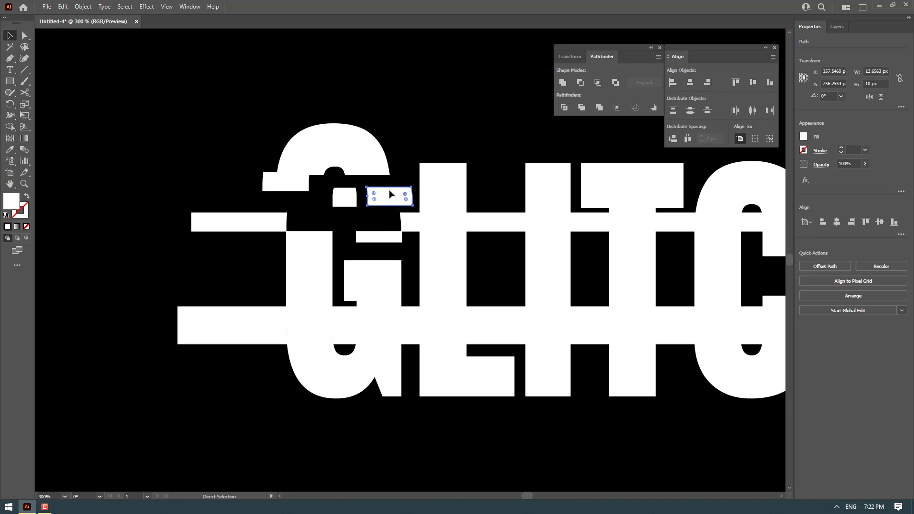
pyautogui.hotkey('ctrl', 'z')
pyautogui.hotkey('ctrl', 'z')
pyautogui.hotkey('ctrl', 'z')
pyautogui.hotkey('ctrl', 'z')
# Delete the bar ends sticking out beyond the word on both sides
pyautogui.scroll(-1, 232, 162)
pyautogui.moveTo(232, 148); pyautogui.dragTo(231, 336)
pyautogui.press('Delete')
pyautogui.moveTo(728, 158); pyautogui.dragTo(682, 165)
pyautogui.moveTo(682, 165); pyautogui.dragTo(681, 364)
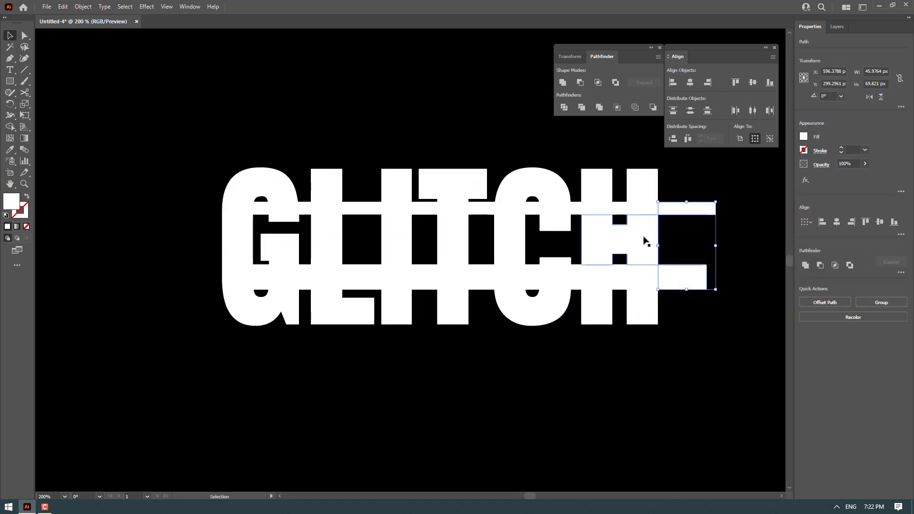
pyautogui.press('Delete')
pyautogui.moveTo(619, 276); pyautogui.dragTo(577, 278)
pyautogui.click(580, 222)
pyautogui.press('Delete')
# Delete the bar pieces left in the gaps between the letters
pyautogui.click(483, 282)
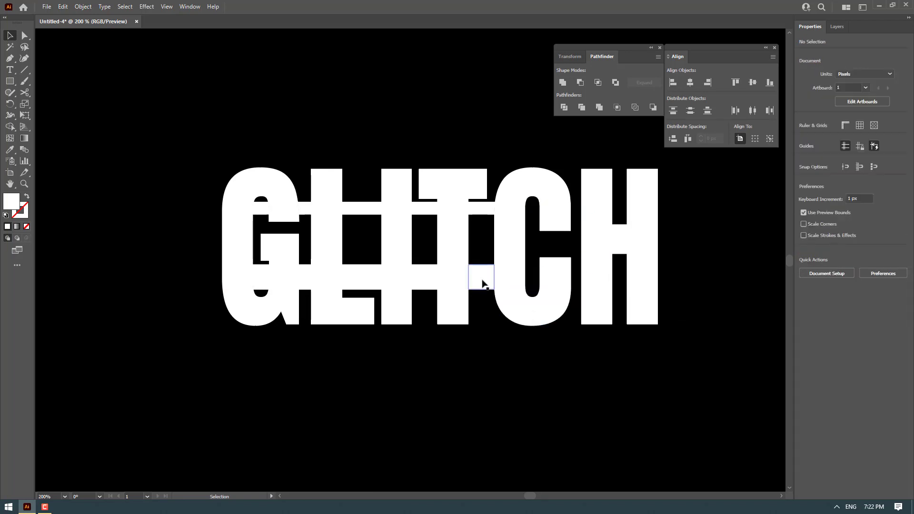
pyautogui.press('Delete')
pyautogui.click(422, 279)
pyautogui.press('Delete')
pyautogui.click(369, 207)
pyautogui.press('Delete')
pyautogui.click(305, 277)
pyautogui.click(267, 279)
pyautogui.press('Delete')
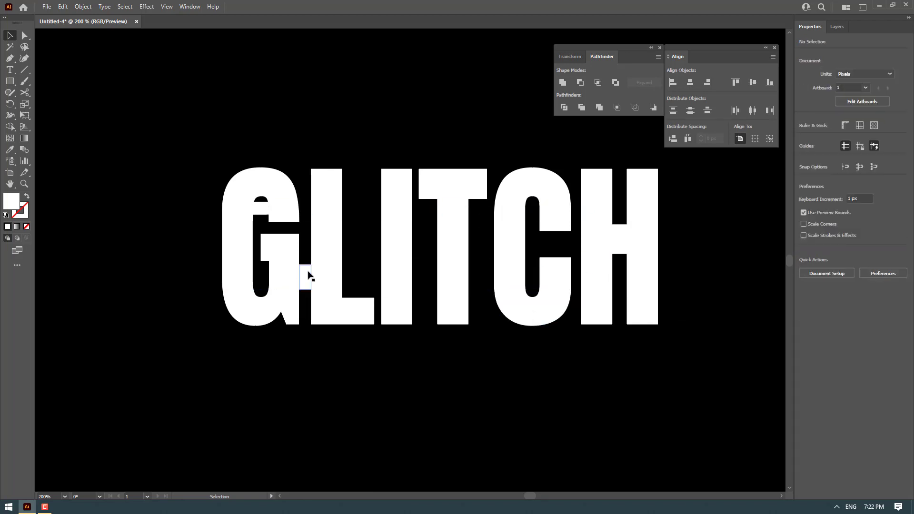
pyautogui.press('Delete')
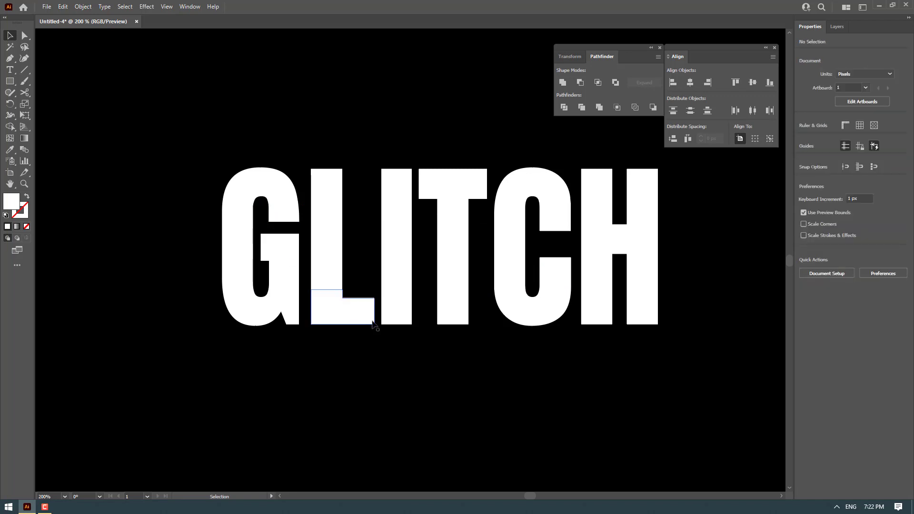
# Switch the view to Outline mode to see the remaining fragments
pyautogui.moveTo(451, 325); pyautogui.dragTo(417, 334)
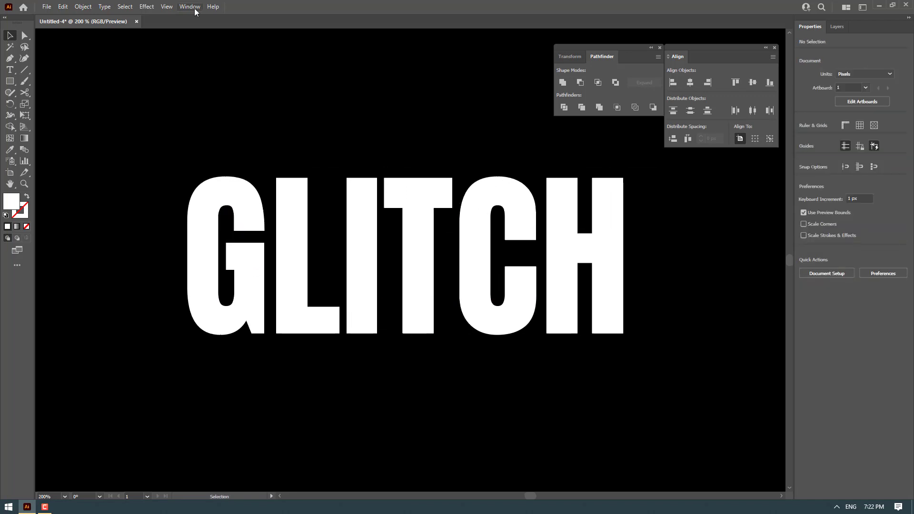
pyautogui.click(168, 7)
pyautogui.click(184, 18)
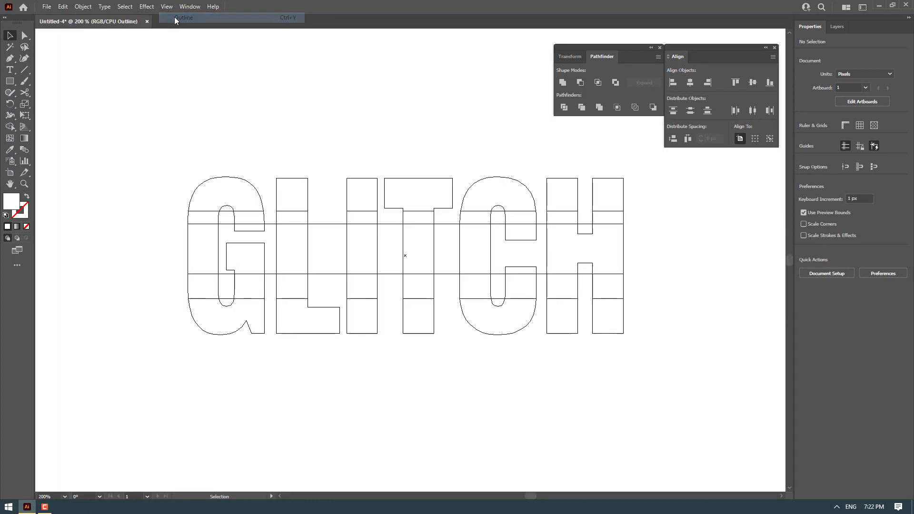
pyautogui.scroll(2, 239, 221)
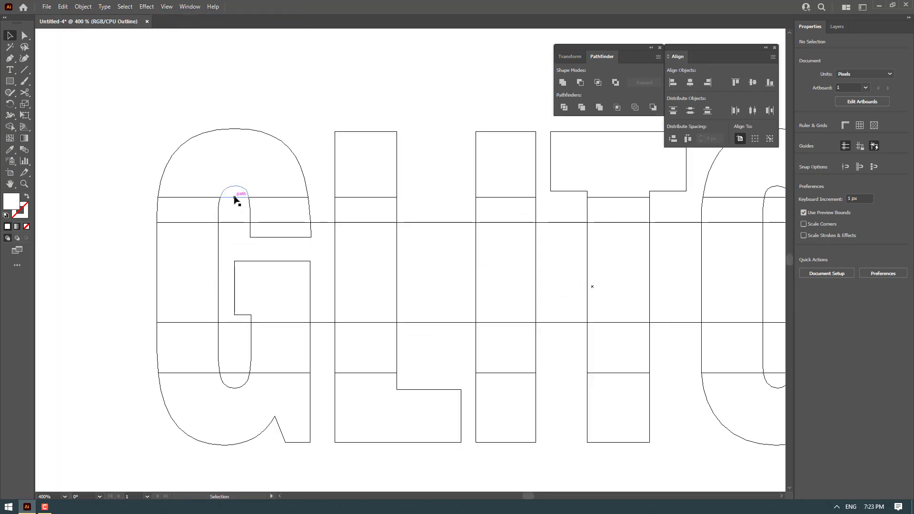
# Delete the leftover bar fragments inside the G's counter
pyautogui.moveTo(235, 201); pyautogui.dragTo(262, 102)
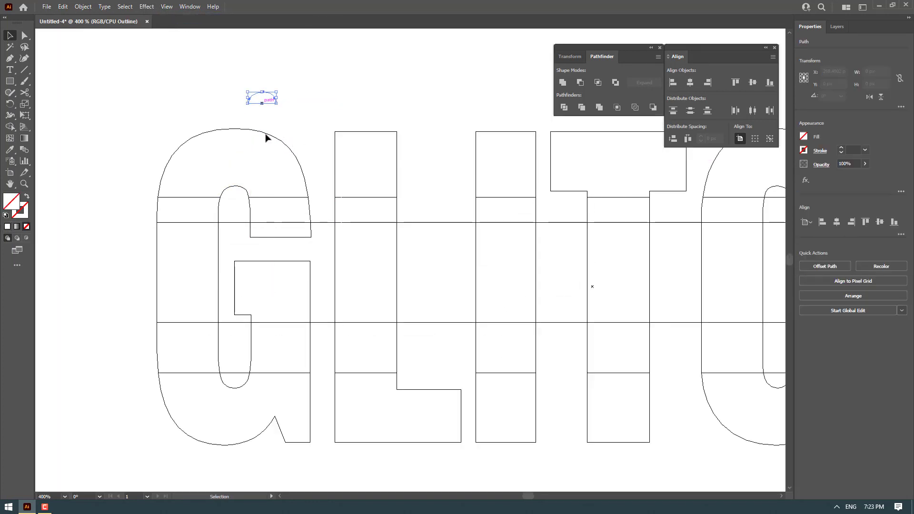
pyautogui.click(236, 245)
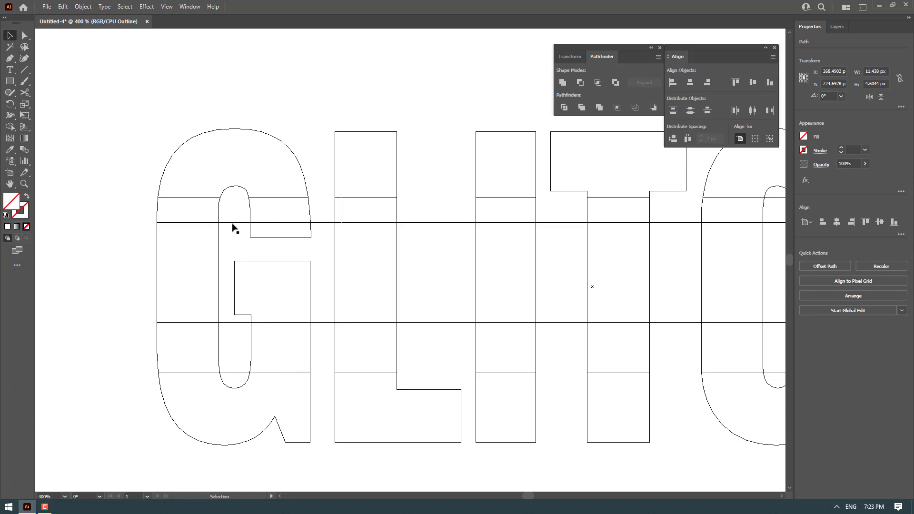
pyautogui.moveTo(232, 227); pyautogui.dragTo(239, 233)
pyautogui.press('Delete')
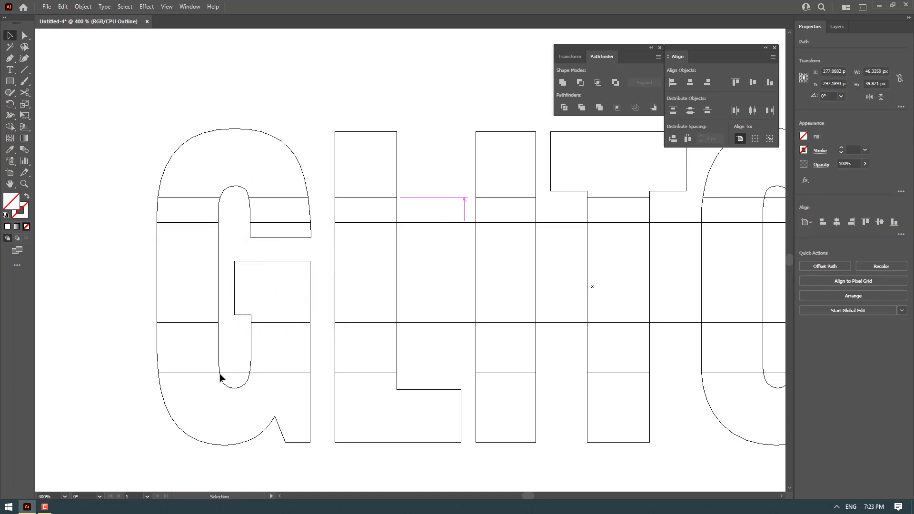
pyautogui.moveTo(235, 373); pyautogui.dragTo(123, 303)
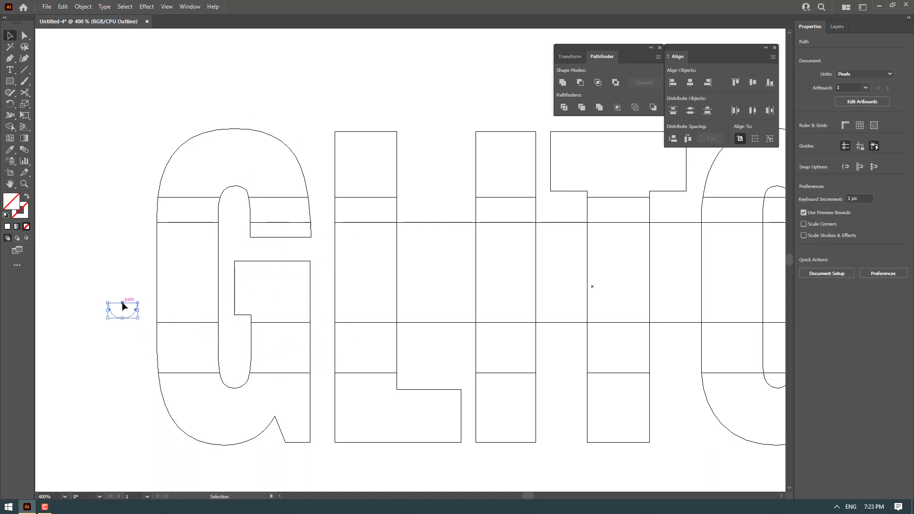
pyautogui.press('Delete')
# Delete the remaining bar fragments in the gaps between L, I, T and C
pyautogui.click(421, 223)
pyautogui.press('Delete')
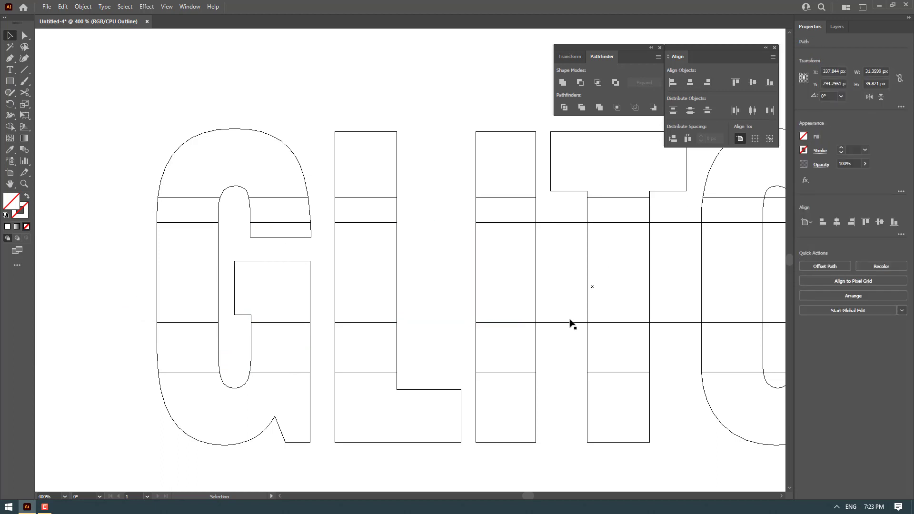
pyautogui.click(567, 322)
pyautogui.press('Delete')
pyautogui.moveTo(612, 331); pyautogui.dragTo(341, 279)
pyautogui.moveTo(463, 285); pyautogui.dragTo(388, 285)
pyautogui.click(299, 278)
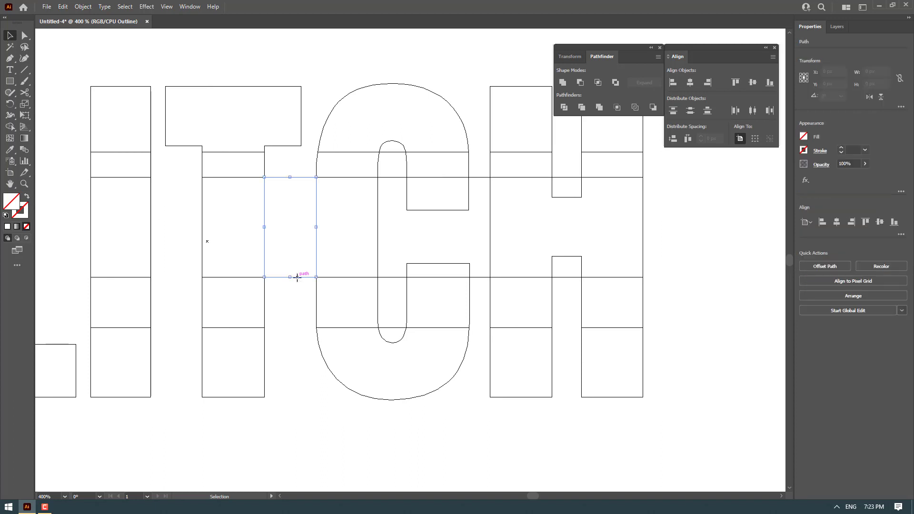
pyautogui.press('Delete')
# Delete the bar fragments inside the C's counter
pyautogui.click(398, 157)
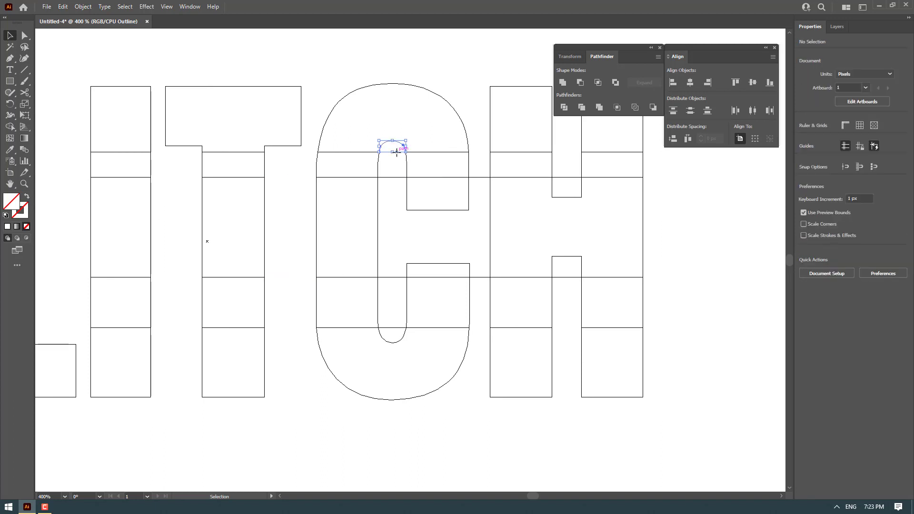
pyautogui.press('Delete')
pyautogui.click(394, 278)
pyautogui.press('Delete')
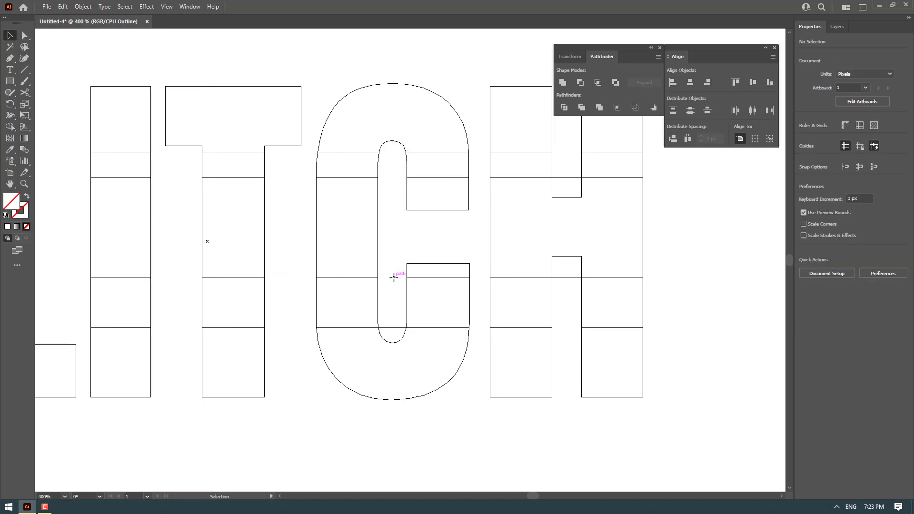
pyautogui.click(396, 328)
pyautogui.press('Delete')
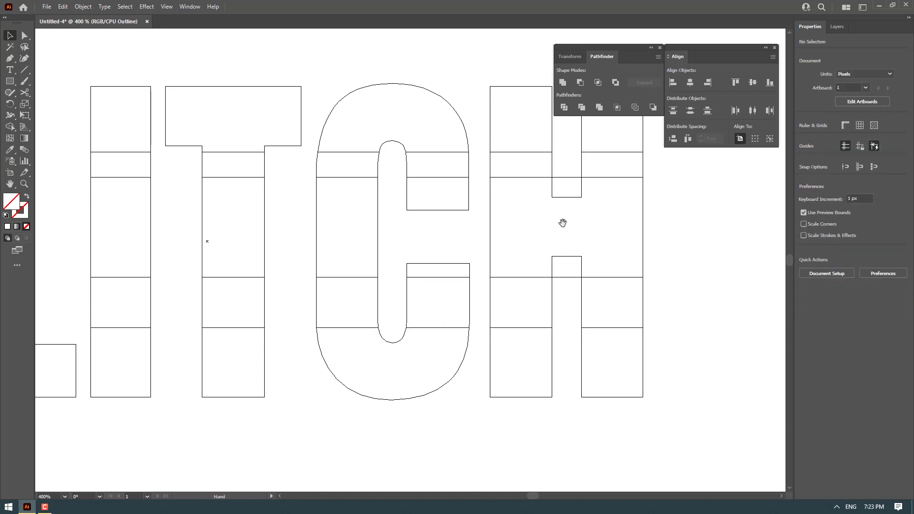
# Delete the bar fragments in the H's upper and lower notches
pyautogui.moveTo(563, 223); pyautogui.dragTo(483, 228)
pyautogui.click(490, 184)
pyautogui.press('Delete')
pyautogui.click(488, 281)
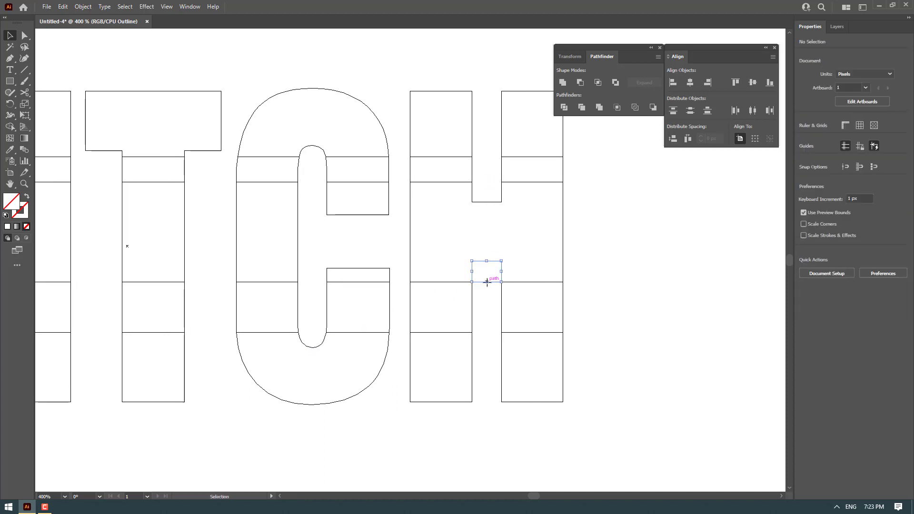
pyautogui.press('Delete')
pyautogui.scroll(-1, 564, 268)
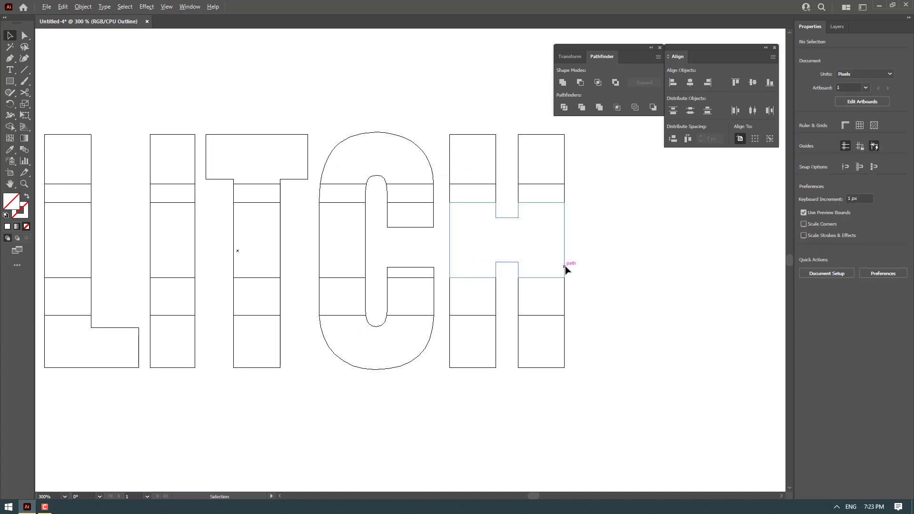
# Switch the document view from outline to GPU preview to see the lettering on the black background
pyautogui.hscroll(-5, 402, 325)
pyautogui.scroll(-1, 270, 279)
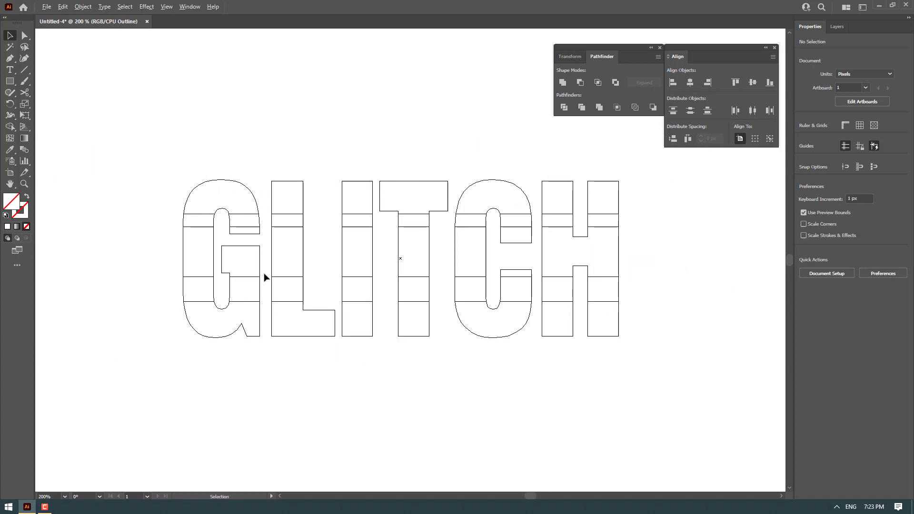
pyautogui.click(167, 6)
pyautogui.click(184, 16)
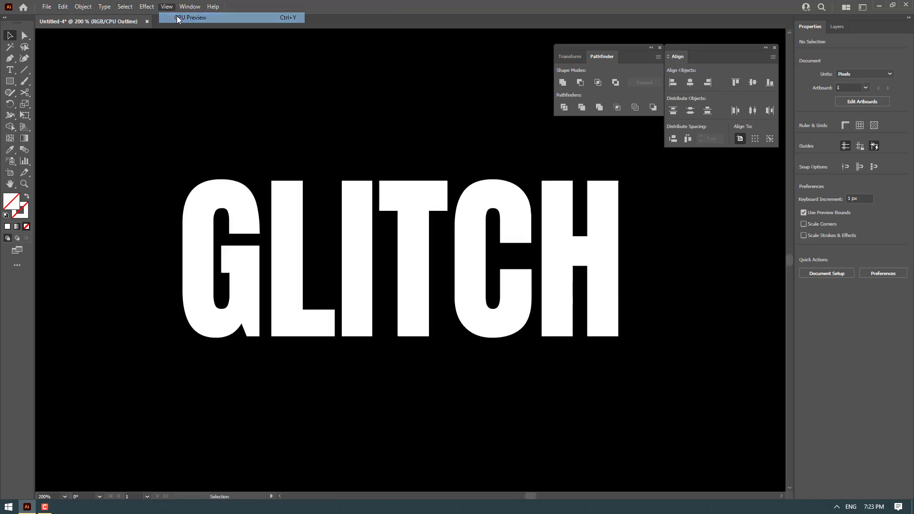
pyautogui.scroll(1, 247, 222)
pyautogui.hscroll(-2, 298, 257)
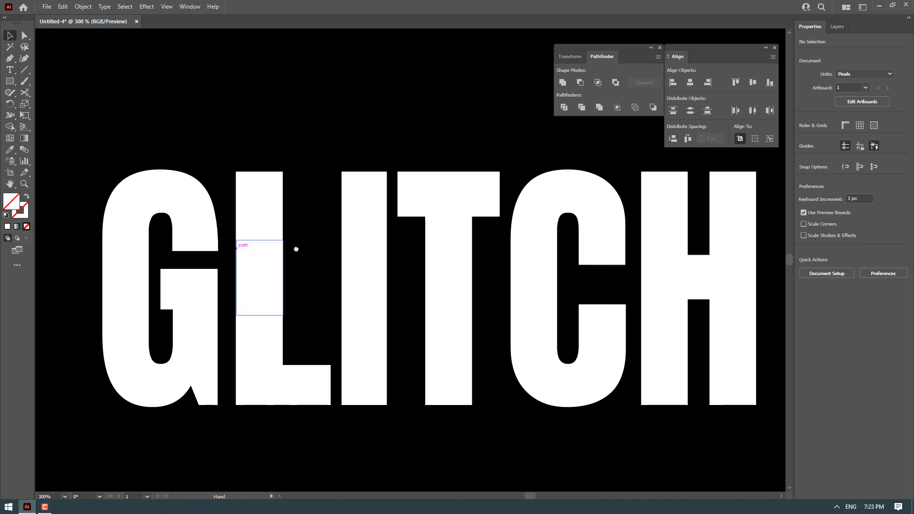
pyautogui.click(184, 227)
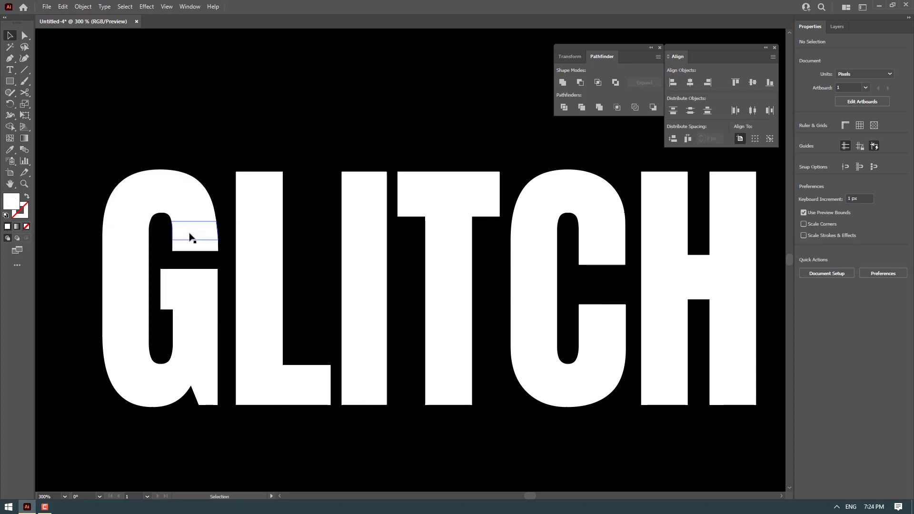
pyautogui.click(190, 237)
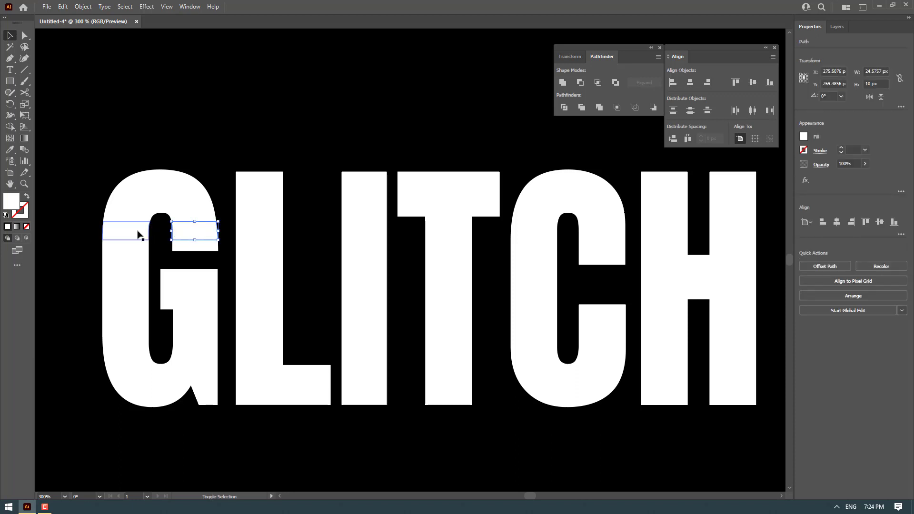
pyautogui.keyDown('shift'); pyautogui.click(133, 234); pyautogui.keyUp('shift')
pyautogui.keyDown('shift'); pyautogui.click(268, 236); pyautogui.keyUp('shift')
pyautogui.keyDown('shift'); pyautogui.click(378, 231); pyautogui.keyUp('shift')
pyautogui.hotkey('ctrl', 'shift', 'a')
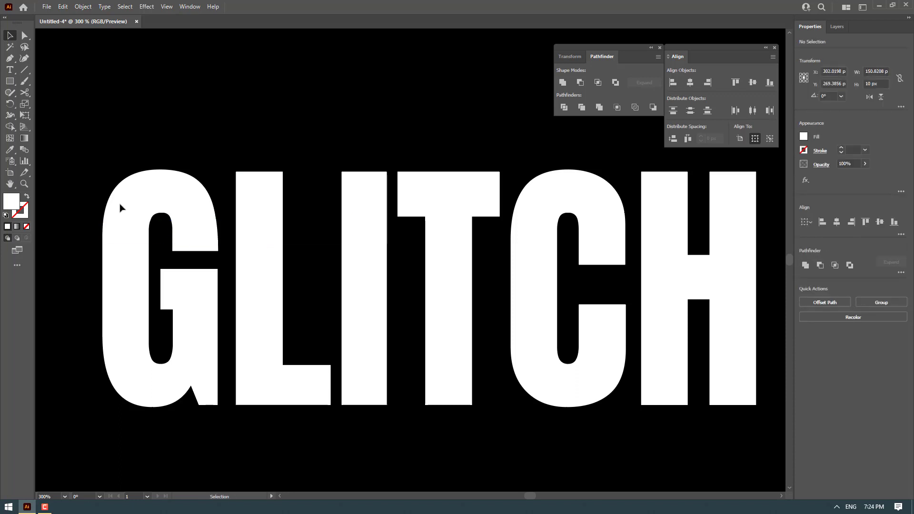
# Select the upper row of letter slices across the word and nudge it 2 px to the right
pyautogui.scroll(-1, 71, 228)
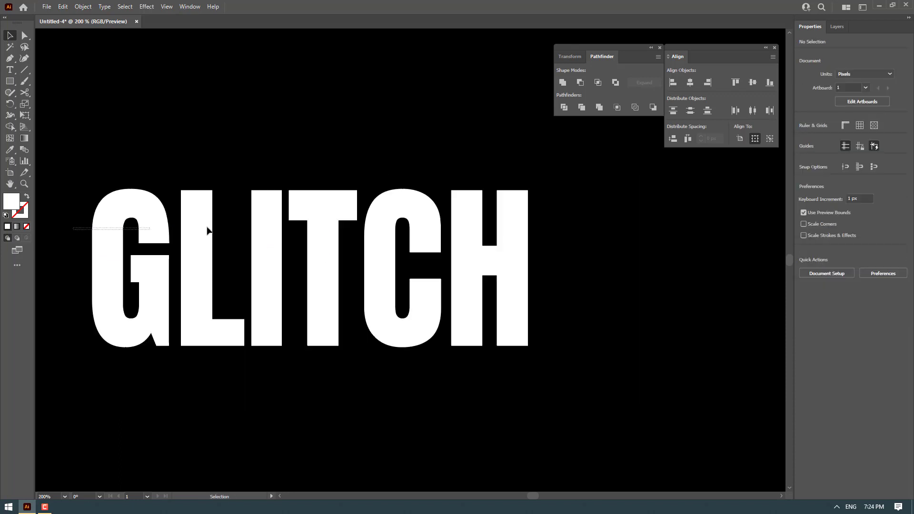
pyautogui.moveTo(207, 231); pyautogui.dragTo(553, 230)
pyautogui.hscroll(-3, 419, 253)
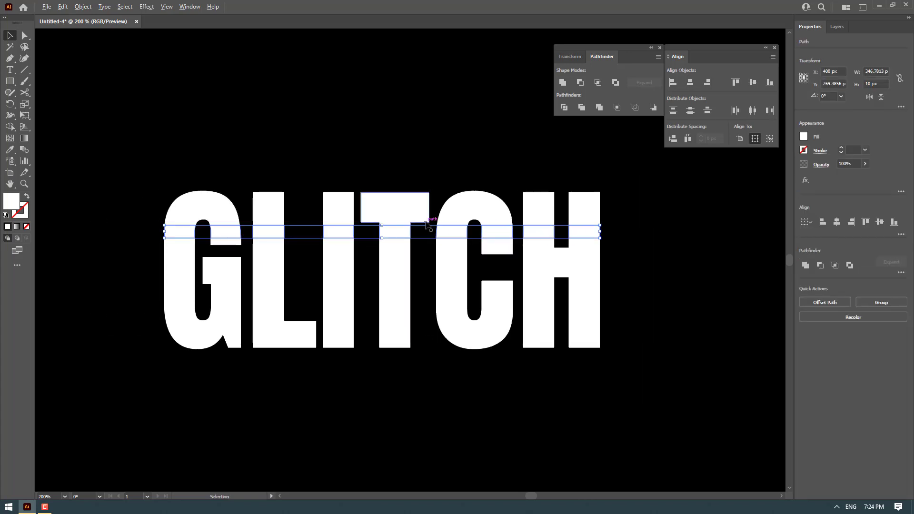
pyautogui.scroll(1, 426, 223)
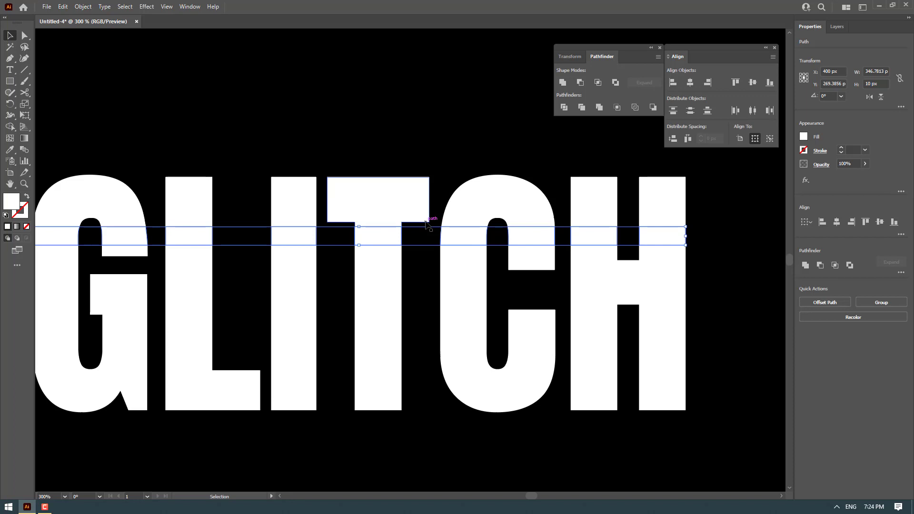
pyautogui.press('Right')
pyautogui.press('Right')
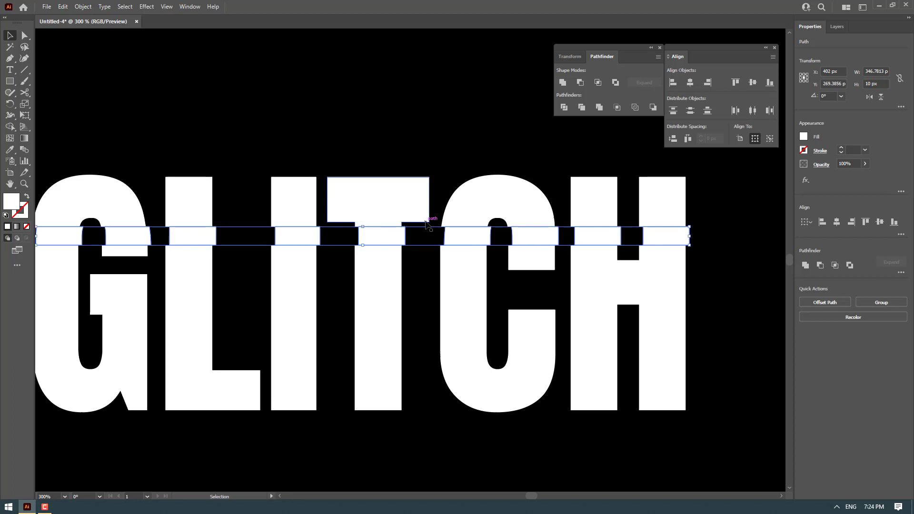
# Select the lower row of letter slices across the word and nudge it 2 px to the left
pyautogui.moveTo(619, 314); pyautogui.dragTo(671, 282)
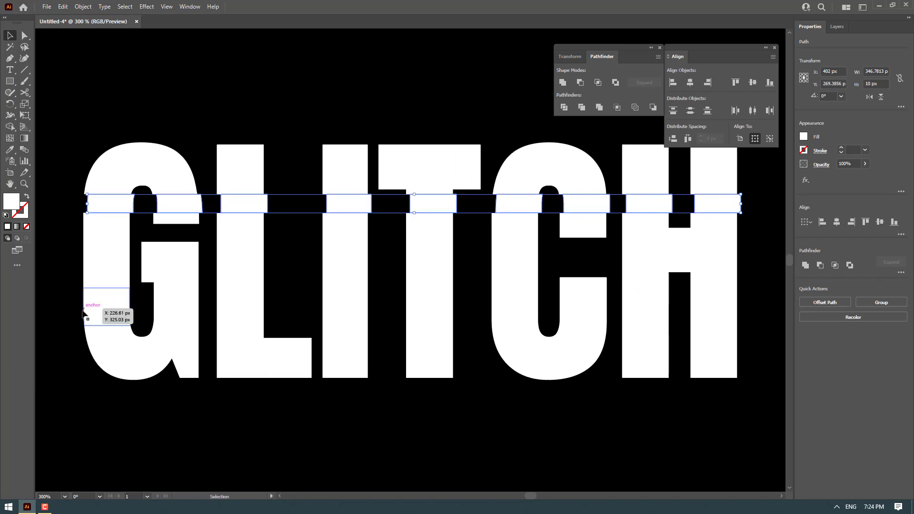
pyautogui.moveTo(64, 301); pyautogui.dragTo(771, 320)
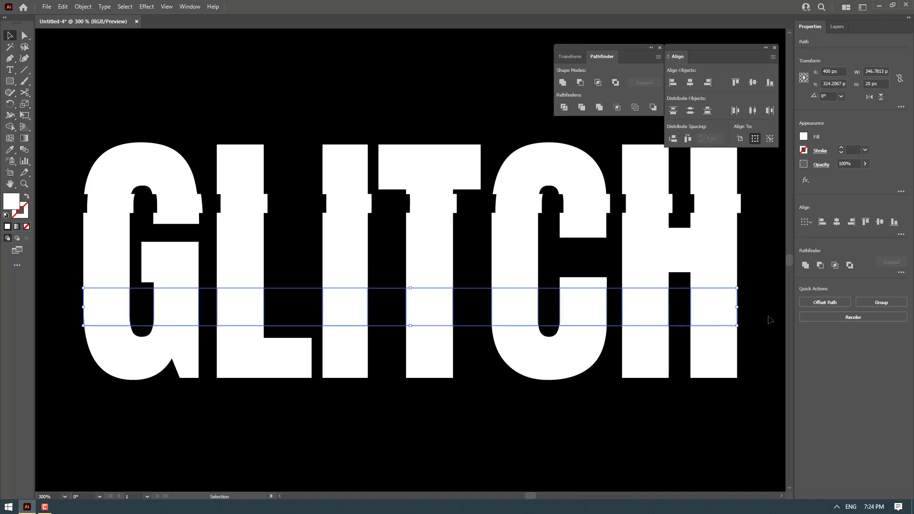
pyautogui.press('Left')
pyautogui.press('Left')
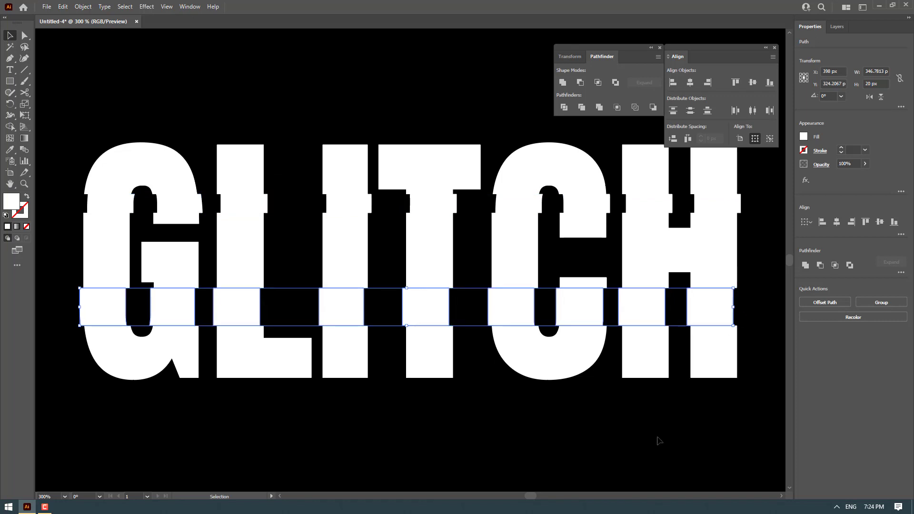
# Examine the shifted slices around the C and H up close
pyautogui.click(659, 441)
pyautogui.scroll(-1, 527, 373)
pyautogui.scroll(1, 465, 315)
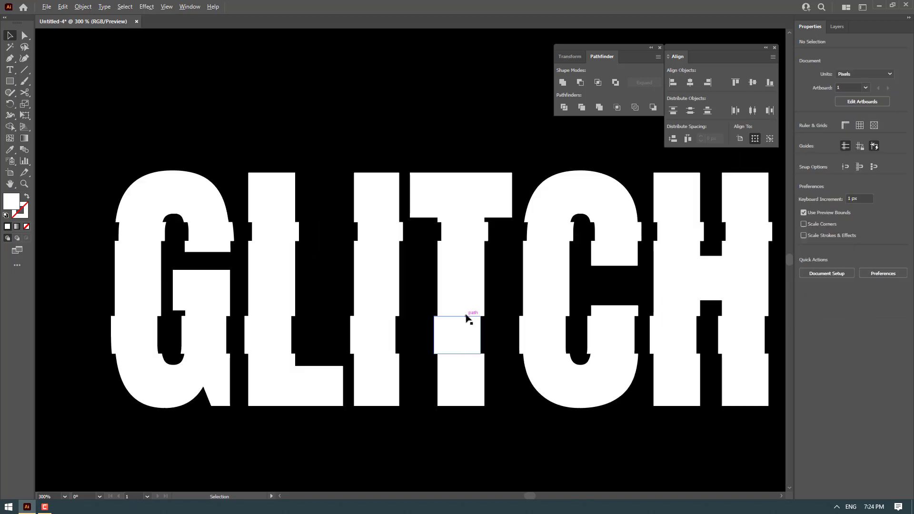
pyautogui.scroll(-1, 467, 318)
pyautogui.scroll(1, 466, 317)
pyautogui.moveTo(602, 352); pyautogui.dragTo(518, 324)
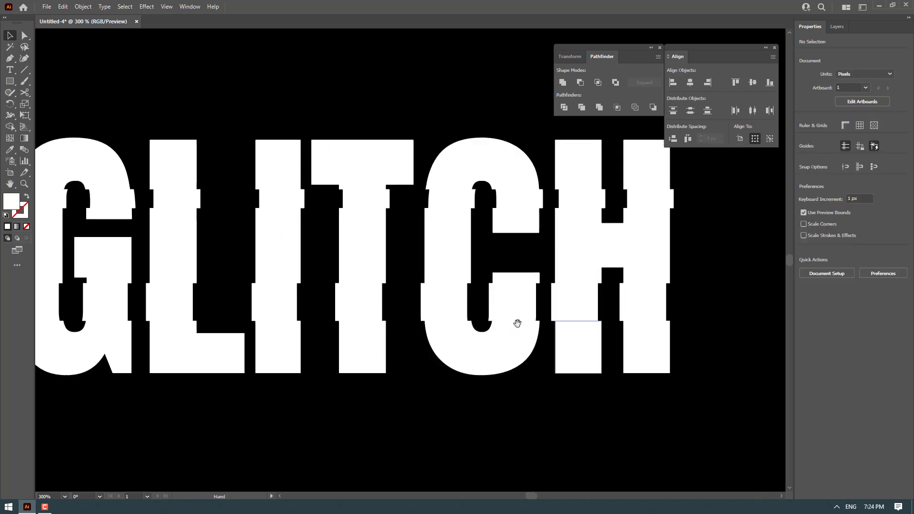
pyautogui.click(645, 345)
pyautogui.click(491, 345)
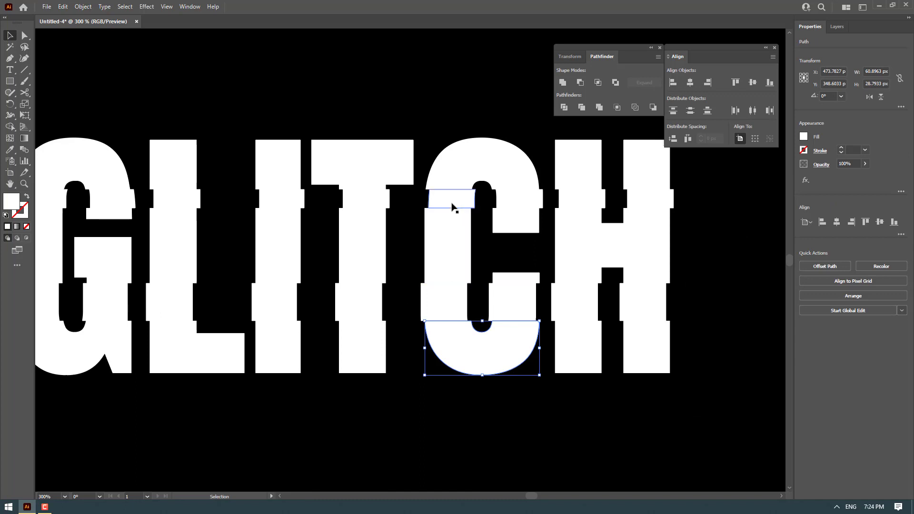
pyautogui.click(455, 242)
pyautogui.click(435, 426)
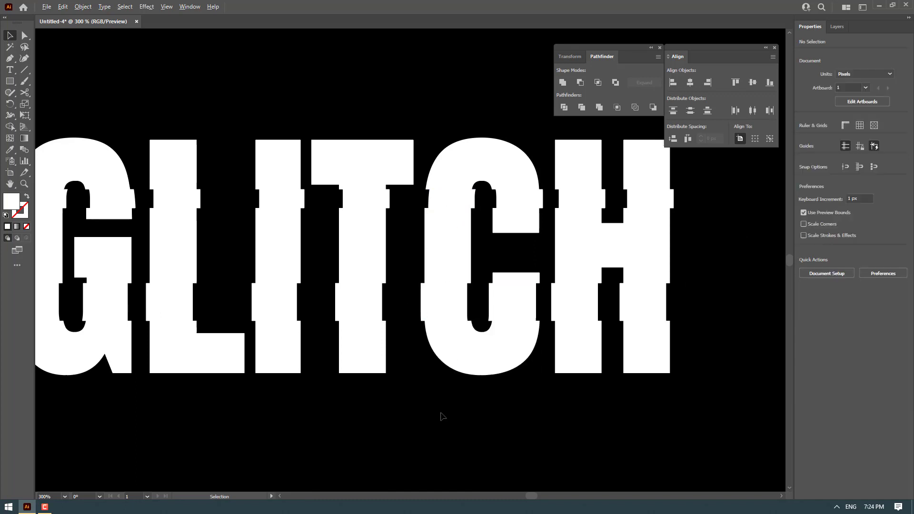
# Select all the sliced letter pieces and group them together
pyautogui.scroll(-1, 441, 414)
pyautogui.moveTo(441, 413); pyautogui.dragTo(470, 367)
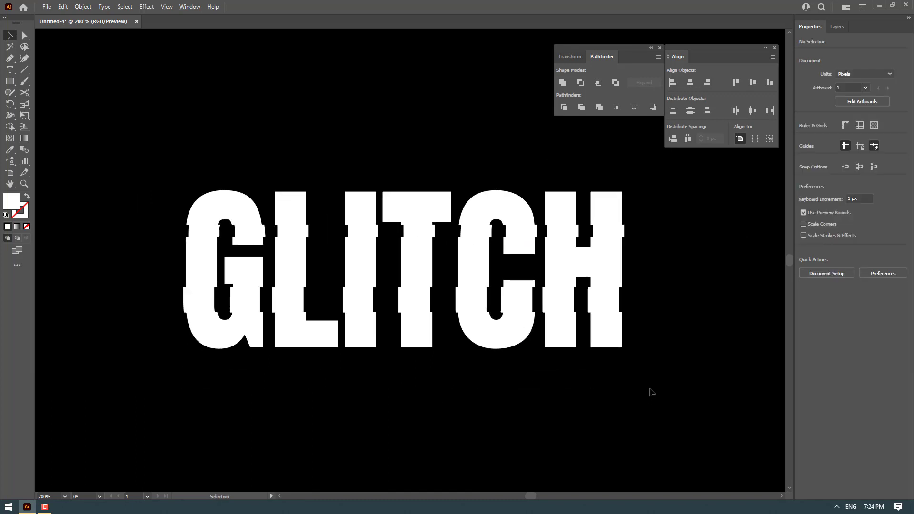
pyautogui.moveTo(518, 318); pyautogui.dragTo(96, 169)
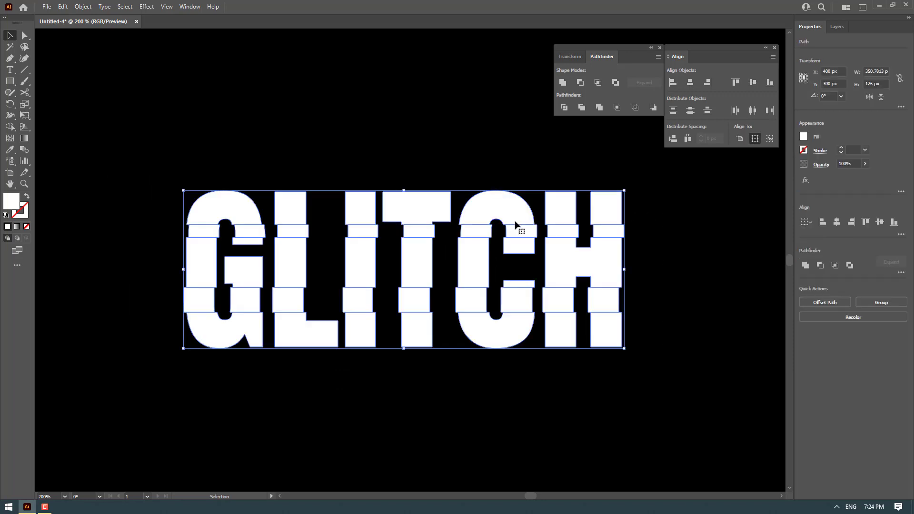
pyautogui.rightClick(561, 211)
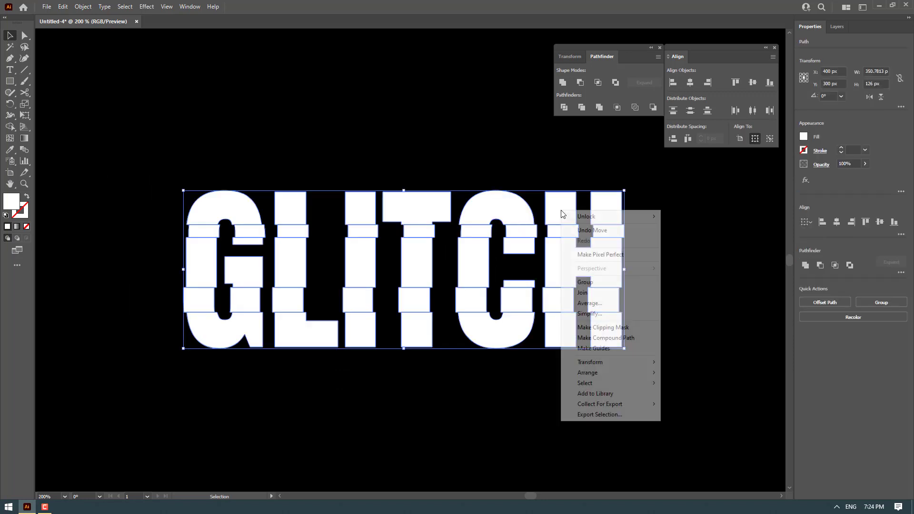
pyautogui.click(586, 282)
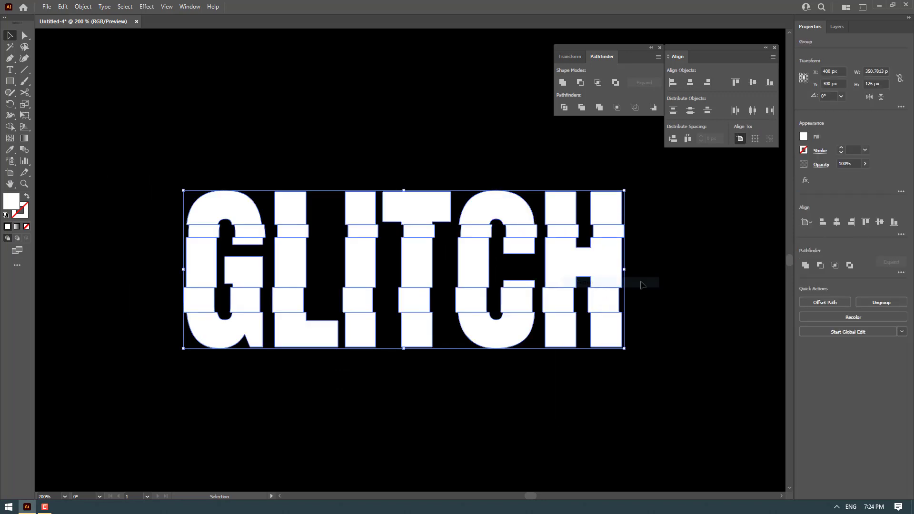
pyautogui.click(696, 261)
pyautogui.scroll(-2, 561, 265)
pyautogui.scroll(1, 560, 270)
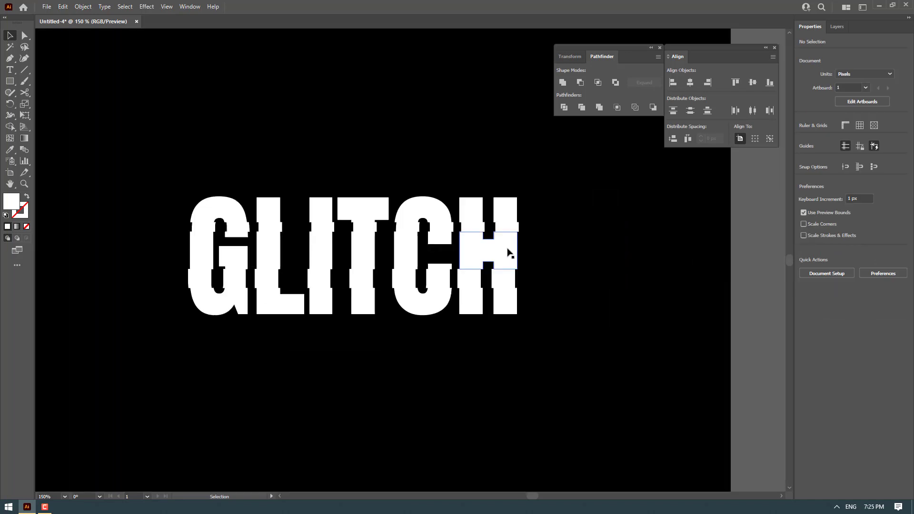
pyautogui.scroll(1, 509, 253)
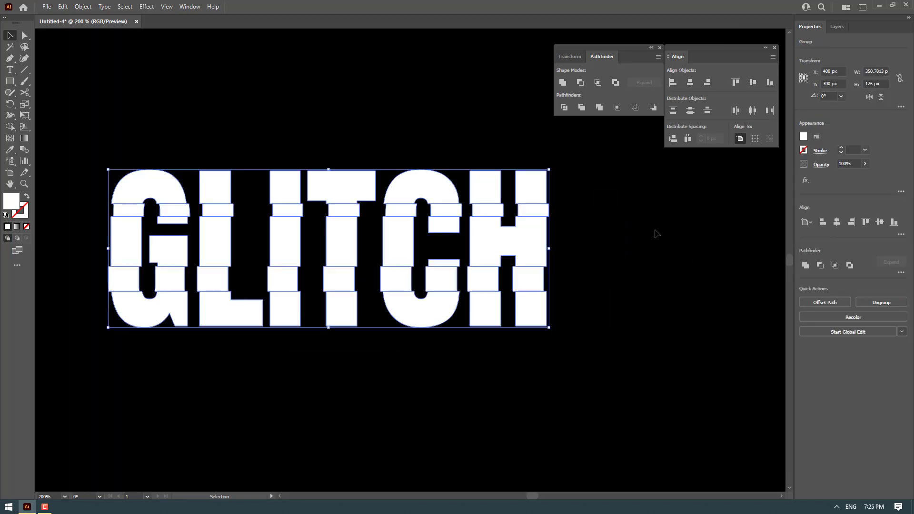
pyautogui.click(532, 245)
pyautogui.moveTo(524, 247); pyautogui.dragTo(650, 258)
pyautogui.hotkey('ctrl', 'z')
# Duplicate the lettering group slightly to the right and give the copy a magenta fill of D212A9
pyautogui.moveTo(400, 238)
pyautogui.mouseDown()
pyautogui.moveTo(437, 240)
pyautogui.moveTo(387, 239)
pyautogui.moveTo(466, 233)
pyautogui.moveTo(406, 238)
pyautogui.moveTo(408, 123)
pyautogui.moveTo(424, 316)
pyautogui.moveTo(411, 137)
pyautogui.moveTo(387, 131)
pyautogui.moveTo(388, 286)
pyautogui.moveTo(398, 237)
pyautogui.moveTo(406, 237)
pyautogui.mouseUp()
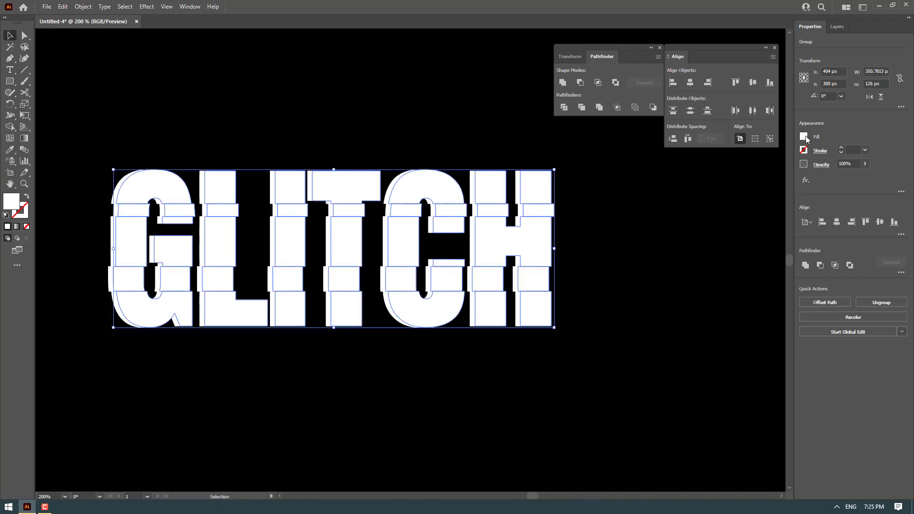
pyautogui.click(805, 138)
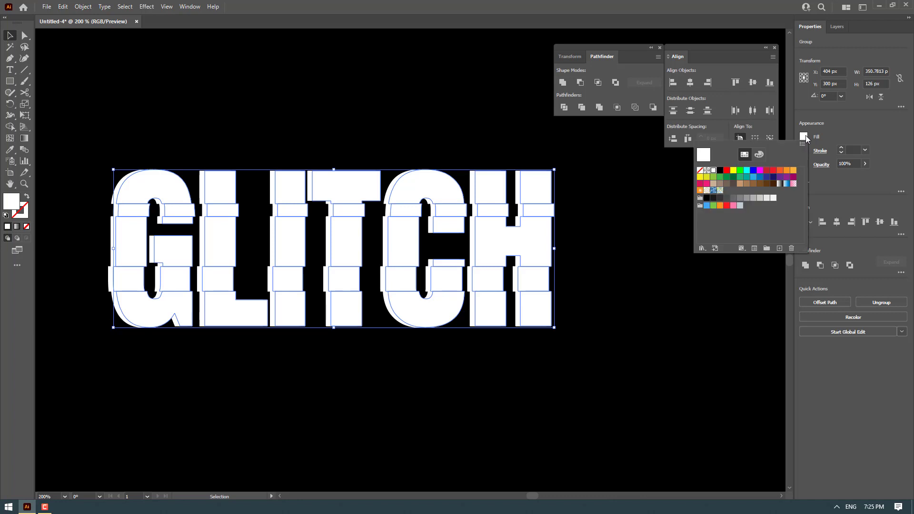
pyautogui.click(762, 170)
pyautogui.click(759, 154)
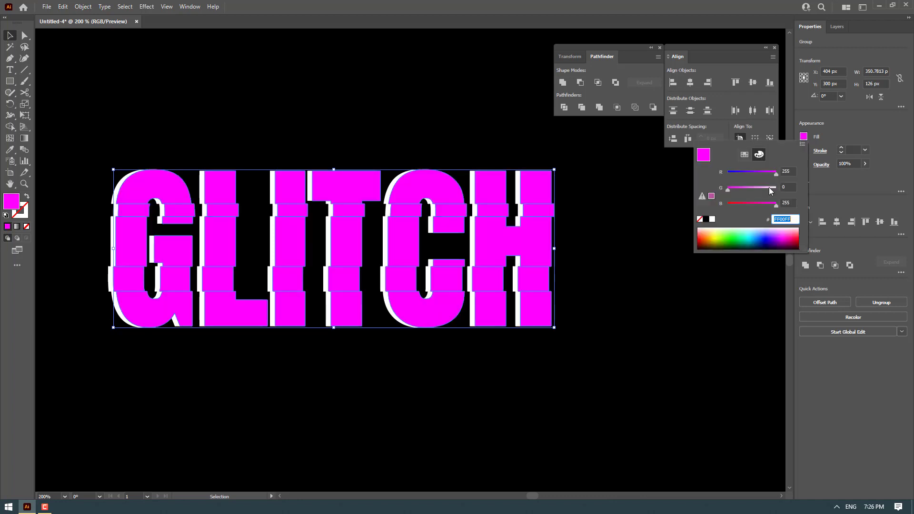
pyautogui.moveTo(777, 175); pyautogui.dragTo(732, 190)
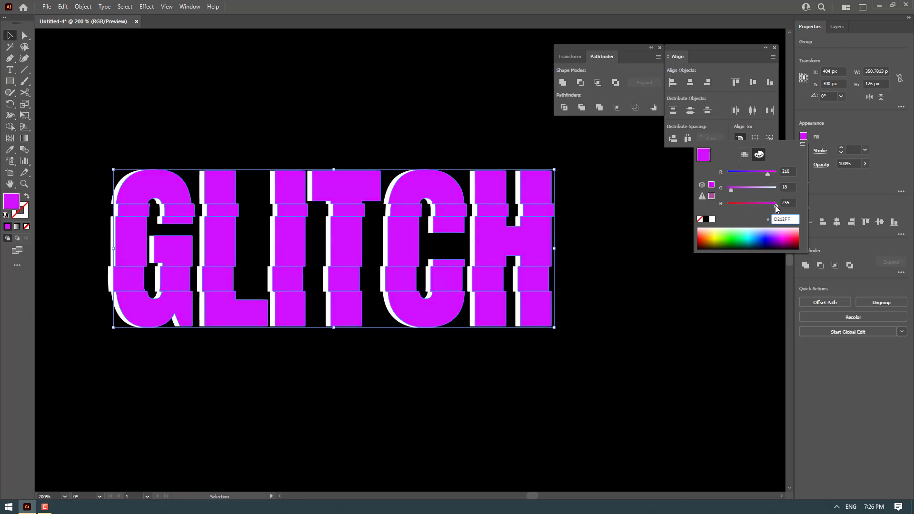
pyautogui.moveTo(775, 206); pyautogui.dragTo(761, 205)
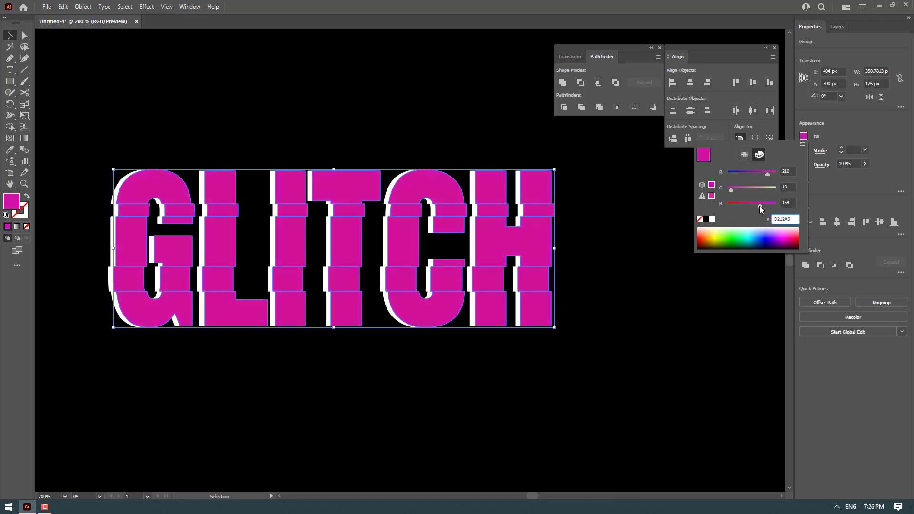
# Send the magenta copy one level backward behind the white lettering
pyautogui.click(530, 233)
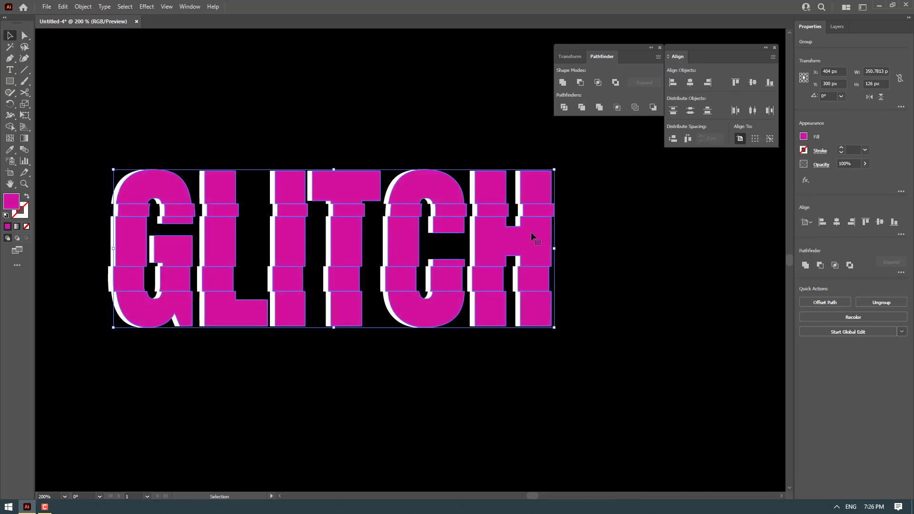
pyautogui.rightClick(530, 231)
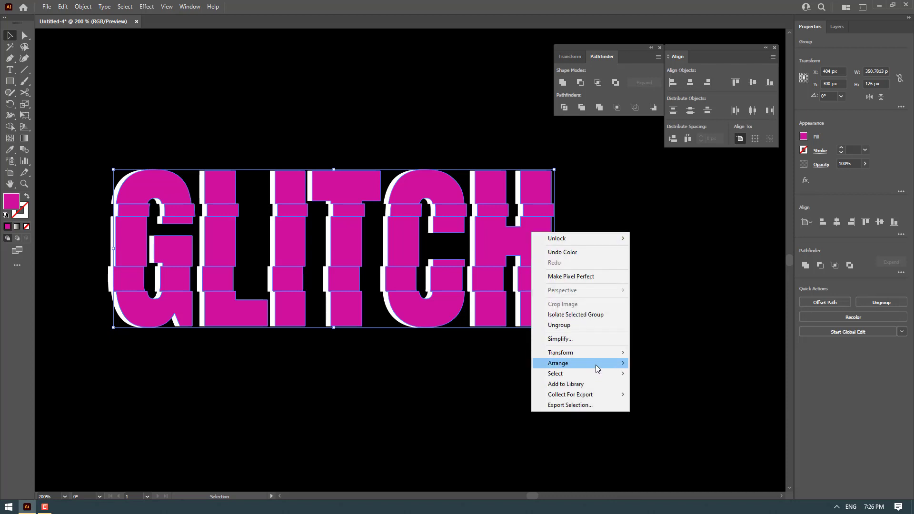
pyautogui.moveTo(596, 364)
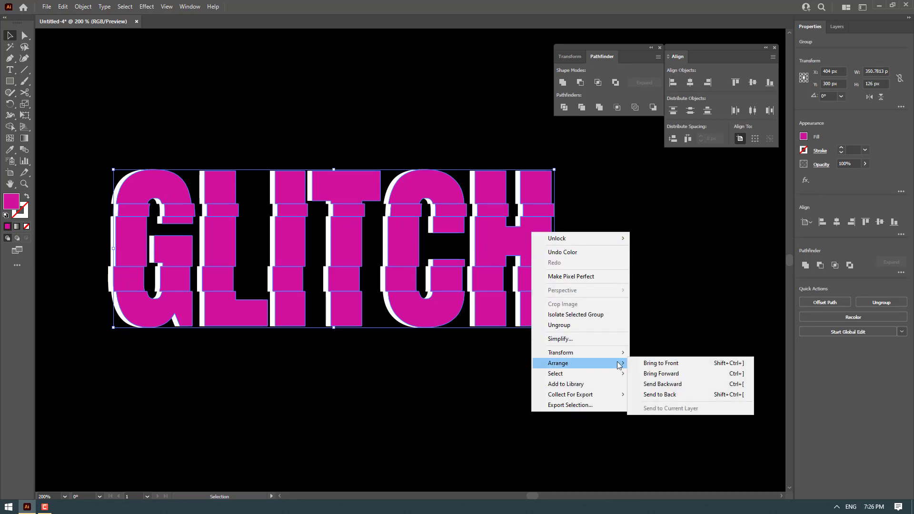
pyautogui.click(659, 386)
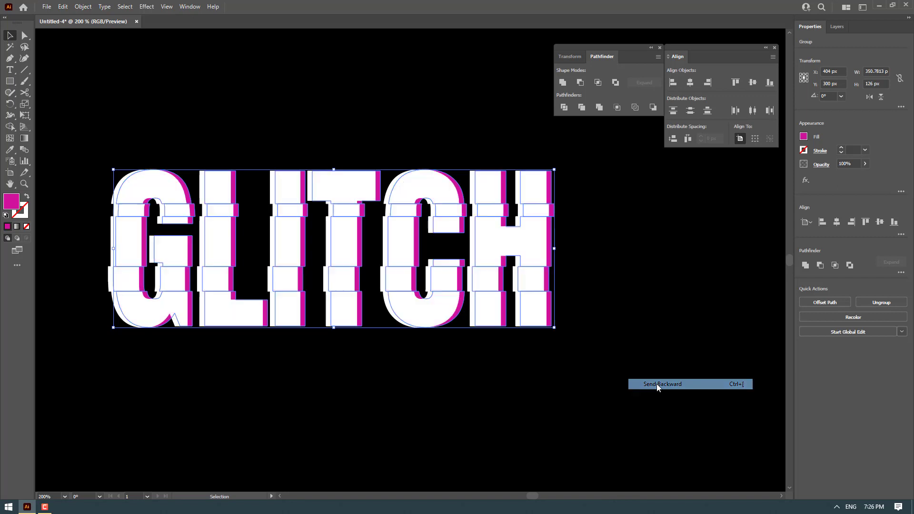
# Duplicate the magenta lettering copy slightly to the left and give the new copy a cyan fill of 00D2E9
pyautogui.moveTo(568, 192); pyautogui.dragTo(631, 206)
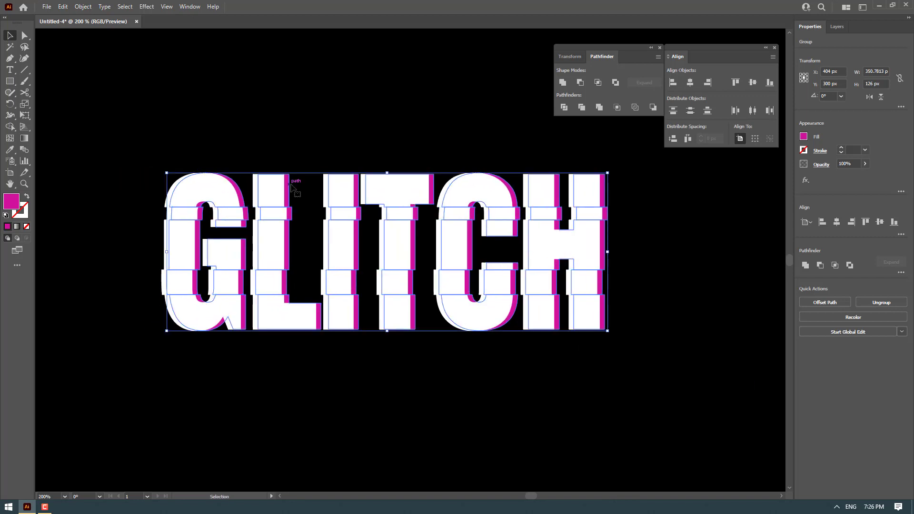
pyautogui.scroll(1, 281, 190)
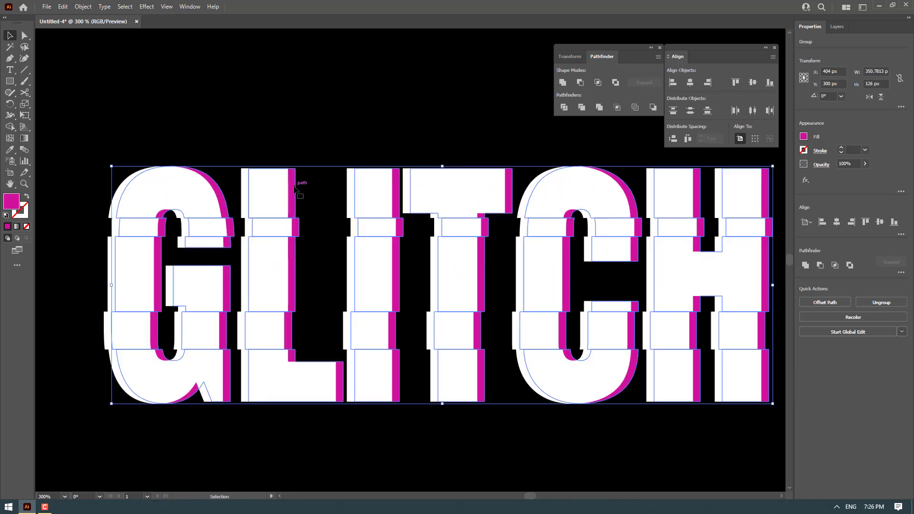
pyautogui.moveTo(295, 189)
pyautogui.mouseDown()
pyautogui.moveTo(306, 188)
pyautogui.moveTo(256, 194)
pyautogui.moveTo(284, 195)
pyautogui.mouseUp()
pyautogui.click(804, 137)
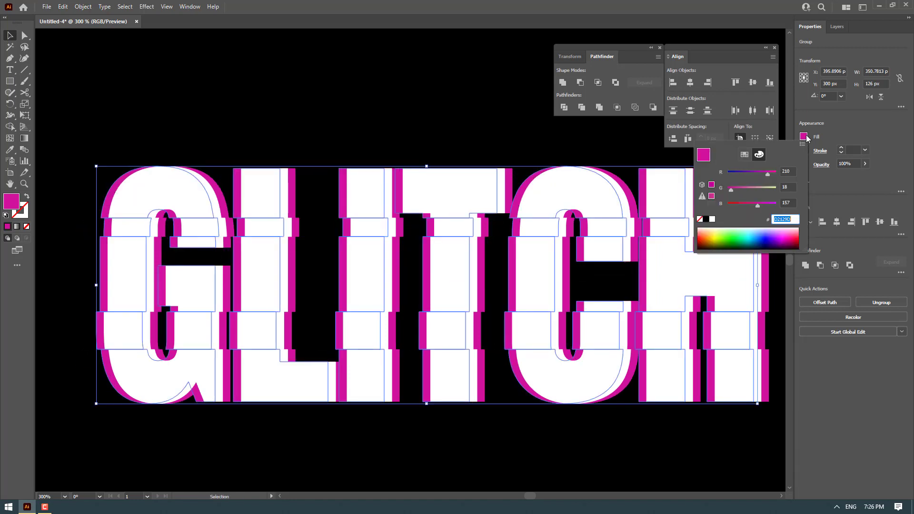
pyautogui.click(746, 156)
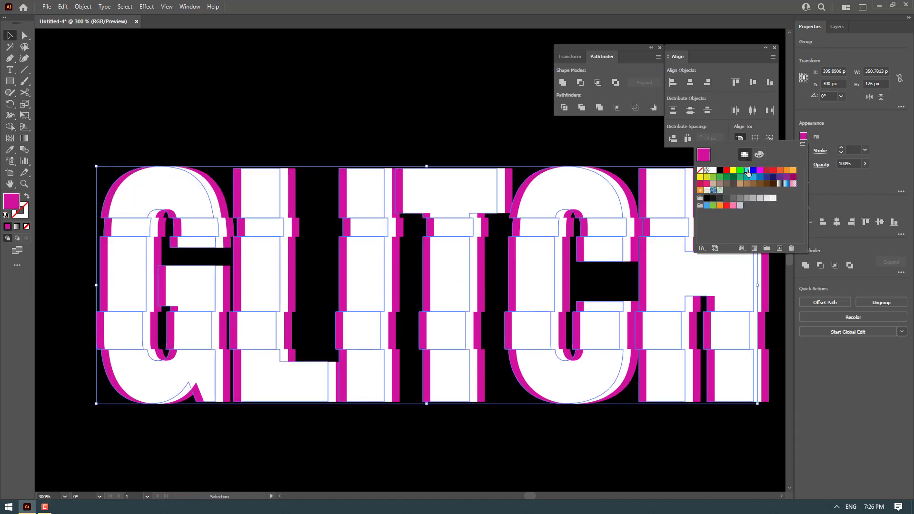
pyautogui.click(747, 171)
pyautogui.click(759, 155)
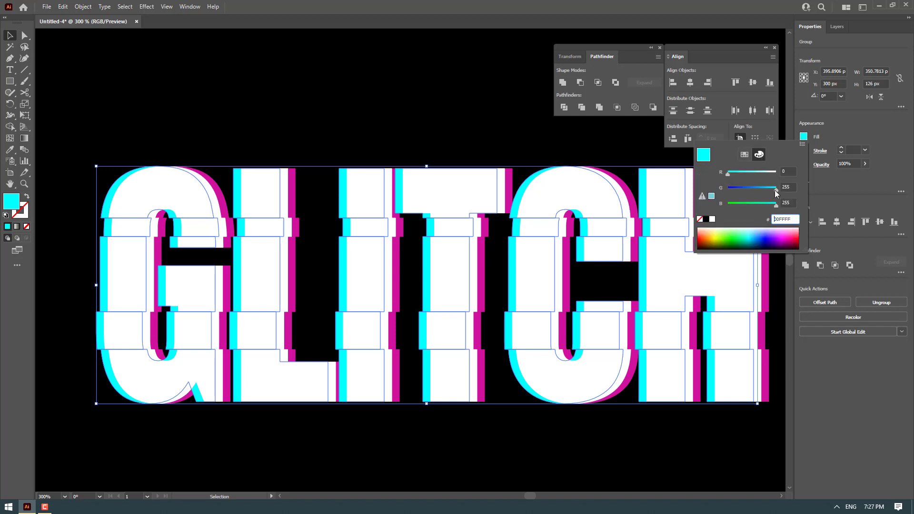
pyautogui.moveTo(776, 190); pyautogui.dragTo(772, 205)
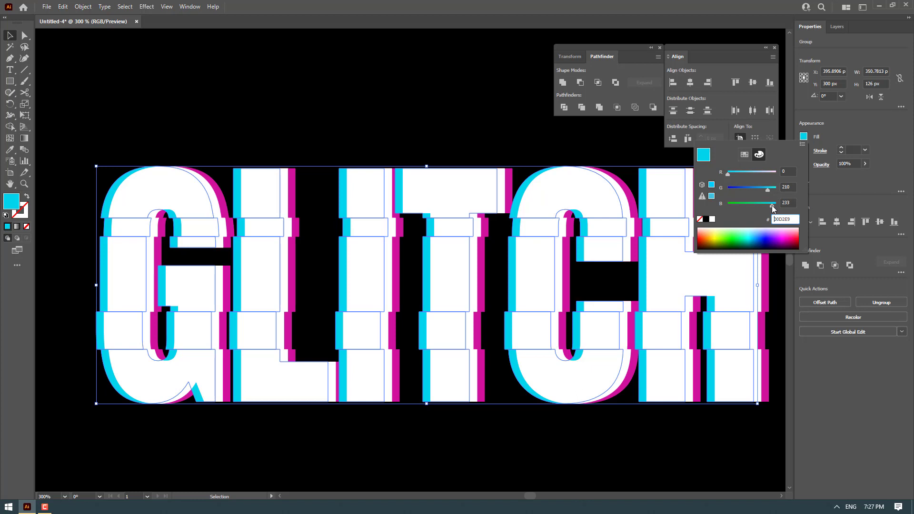
# Fine-tune the horizontal offsets of the cyan and magenta copies by nudging them
pyautogui.click(110, 190)
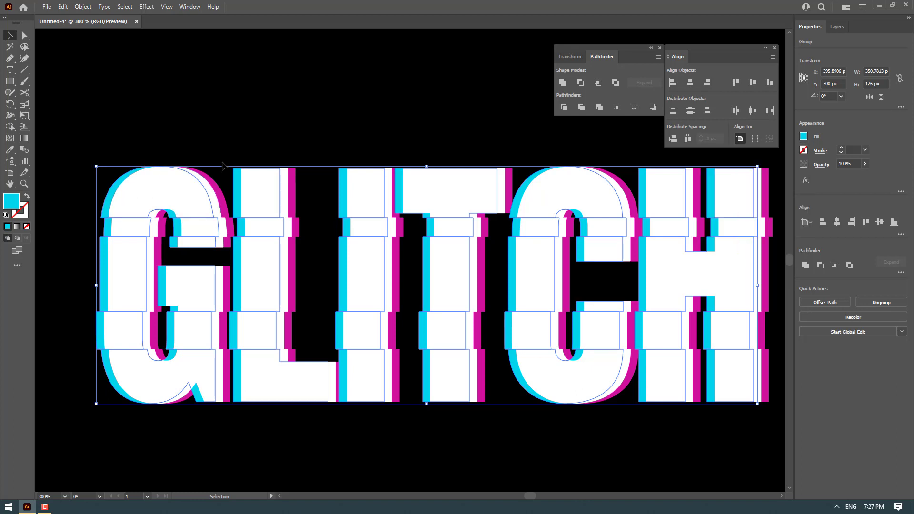
pyautogui.press('Right')
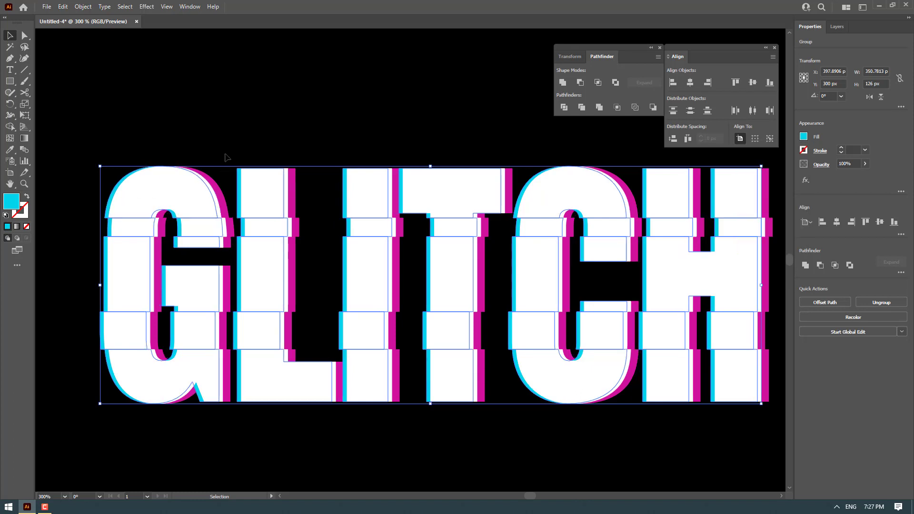
pyautogui.click(219, 195)
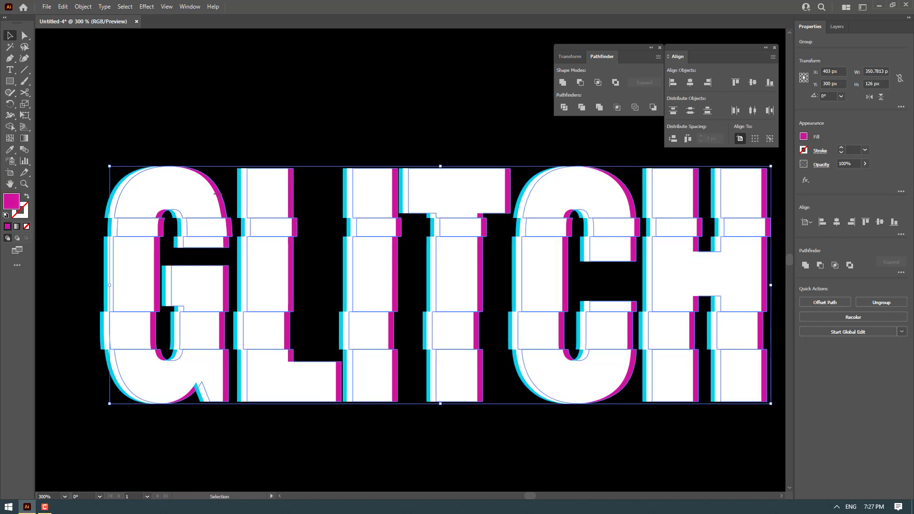
pyautogui.press('Left')
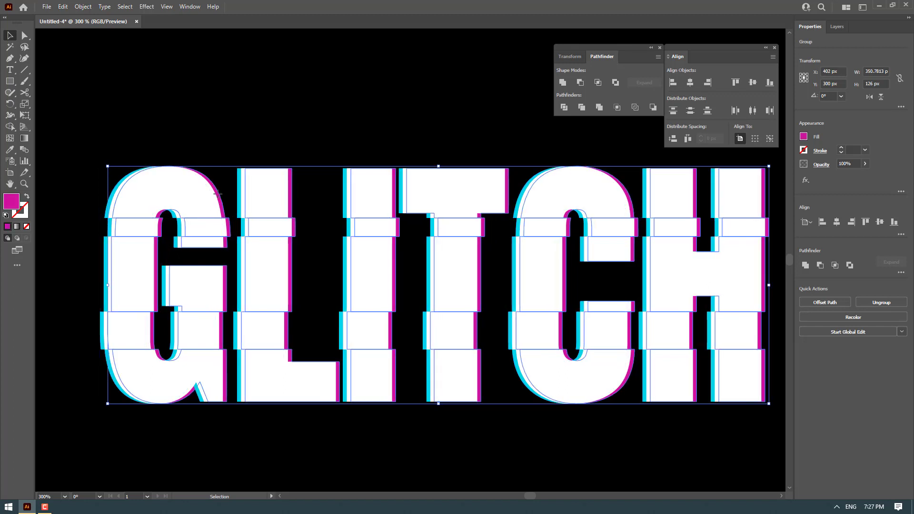
pyautogui.press('Right')
pyautogui.click(258, 110)
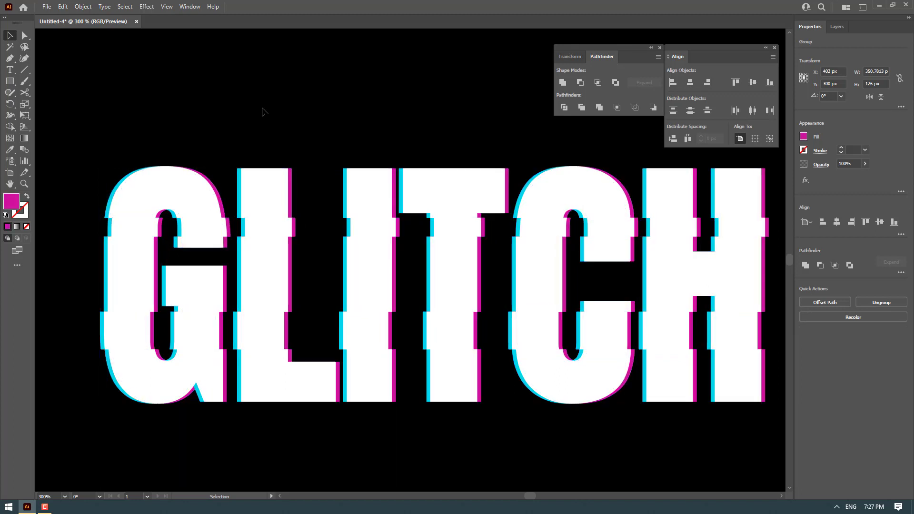
# Select all the white, magenta and cyan lettering layers and group them together
pyautogui.scroll(-2, 295, 183)
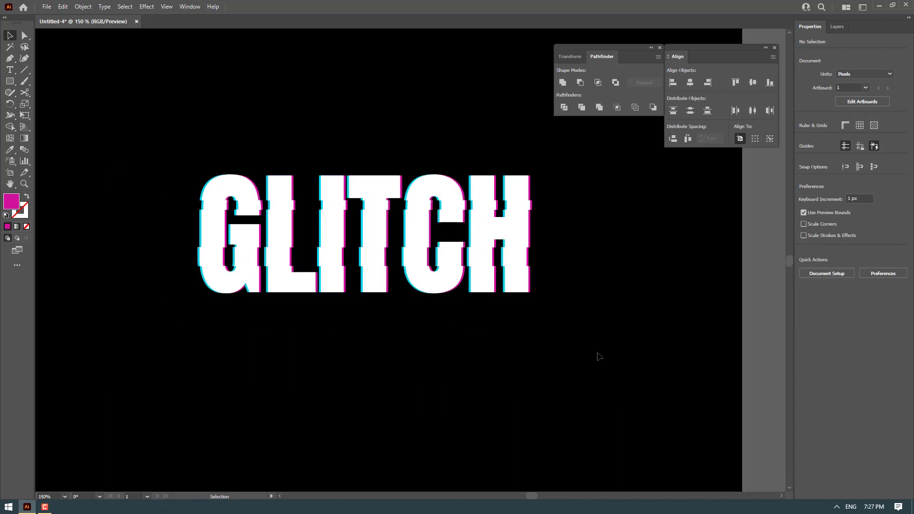
pyautogui.moveTo(598, 348); pyautogui.dragTo(185, 134)
pyautogui.rightClick(529, 221)
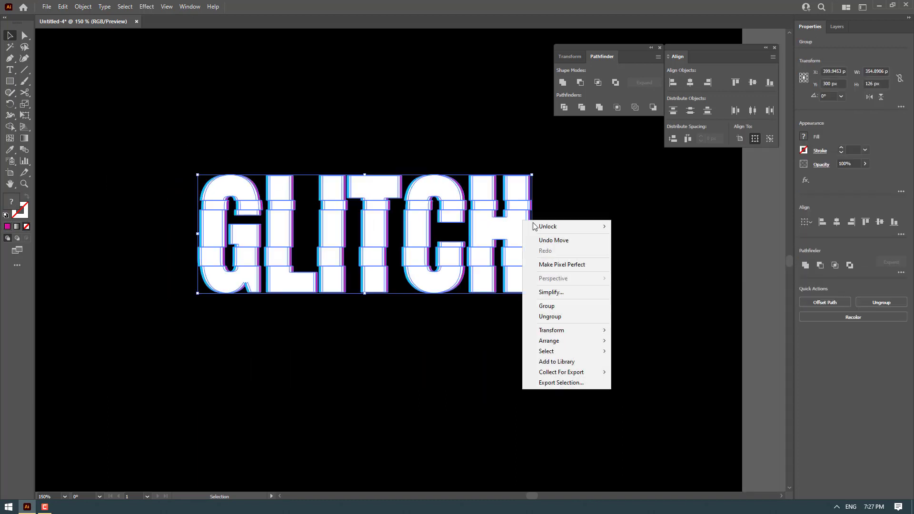
pyautogui.click(567, 310)
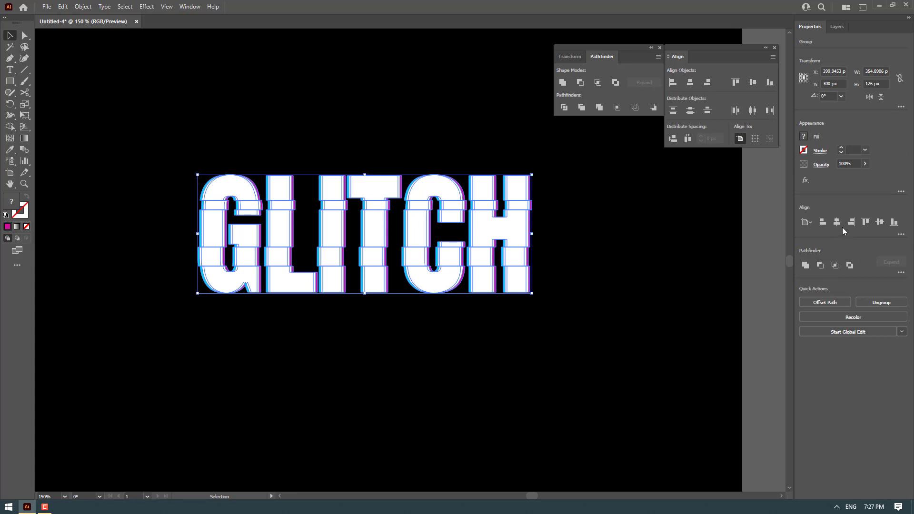
pyautogui.click(465, 308)
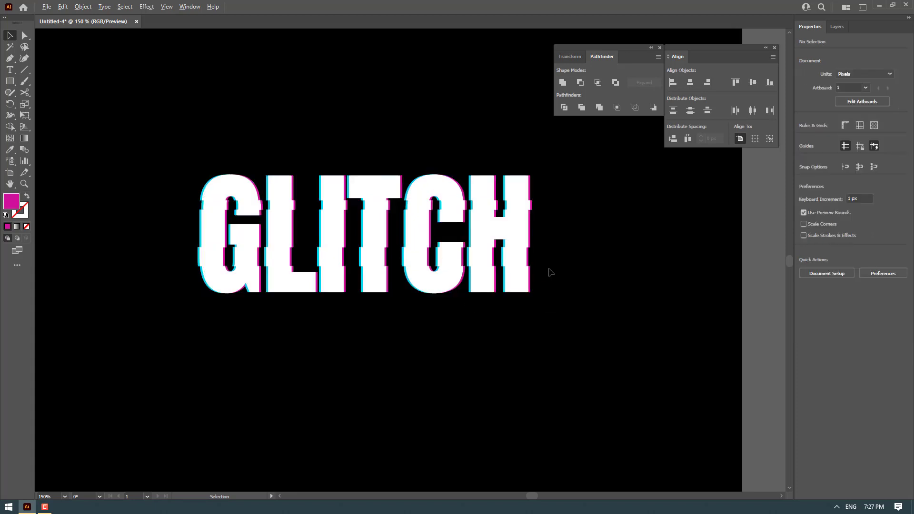
# Draw a small magenta rectangle bar about 13 × 3 px near the H
pyautogui.scroll(2, 550, 272)
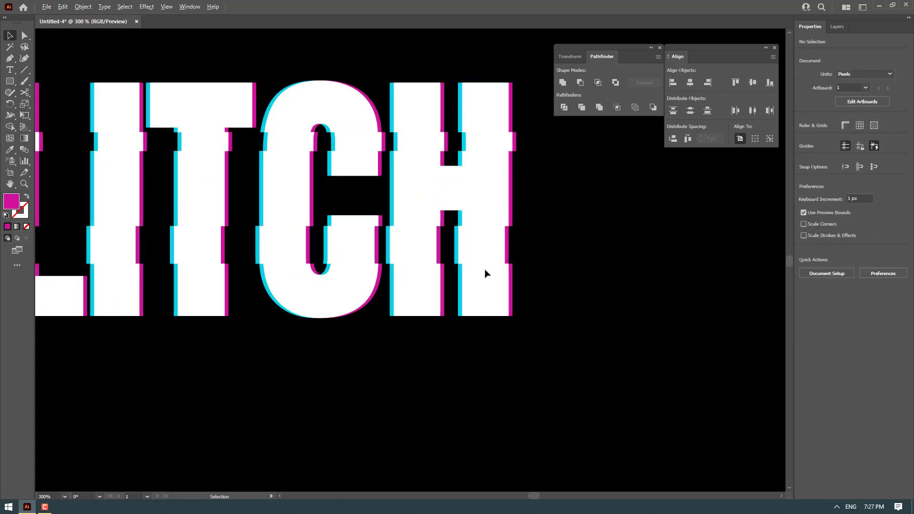
pyautogui.click(8, 83)
pyautogui.scroll(2, 526, 277)
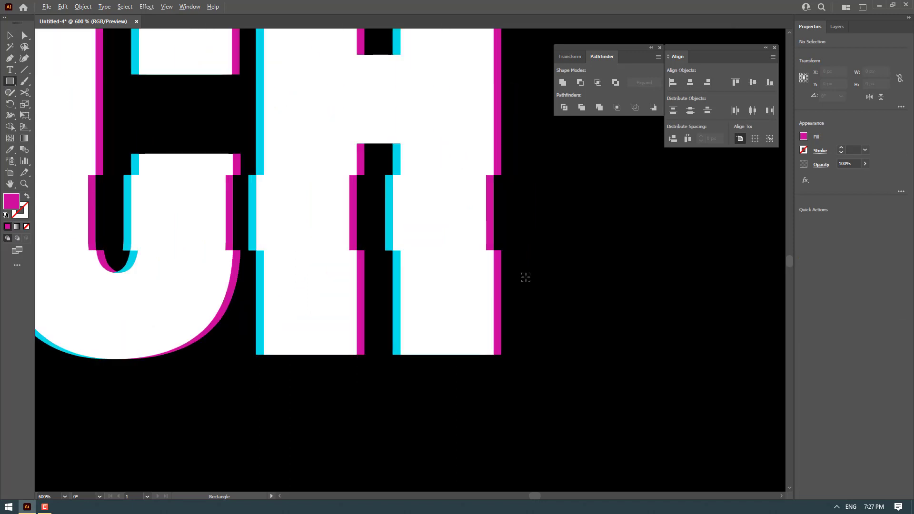
pyautogui.moveTo(501, 262); pyautogui.dragTo(387, 284)
pyautogui.press('v')
pyautogui.click(534, 293)
pyautogui.press('space')
pyautogui.moveTo(288, 410); pyautogui.dragTo(548, 399)
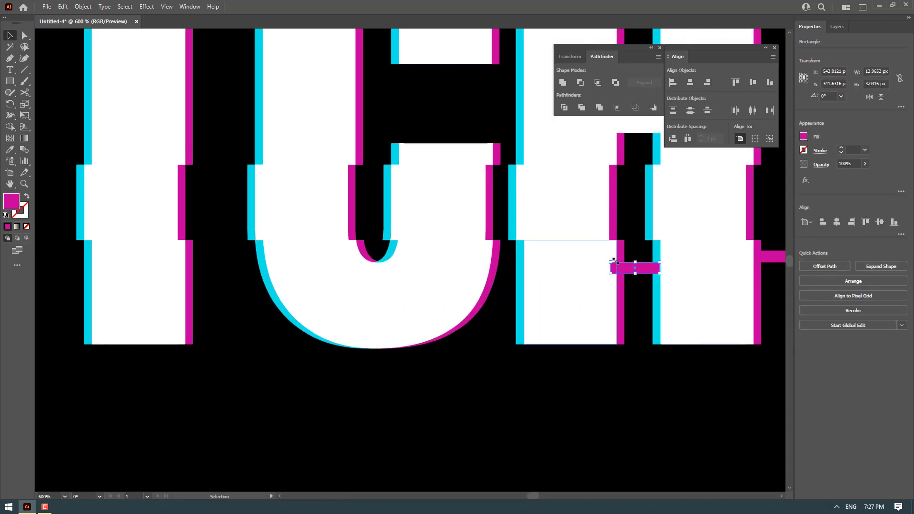
# Move the magenta bar so it juts out from a letter edge in the middle of the word
pyautogui.moveTo(646, 273); pyautogui.dragTo(225, 37)
pyautogui.press('space')
pyautogui.scroll(1, 230, 168)
pyautogui.moveTo(225, 31); pyautogui.dragTo(222, 175)
pyautogui.click(230, 206)
pyautogui.scroll(-1, 230, 206)
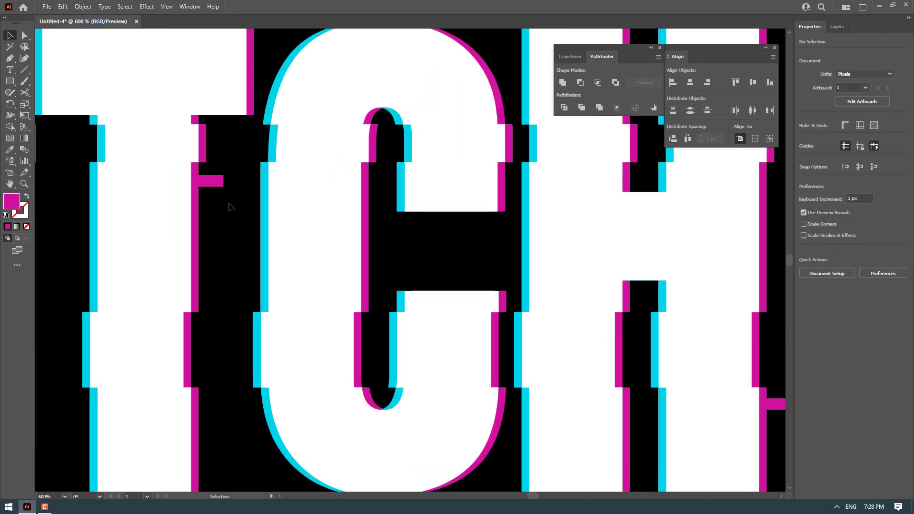
# Duplicate the magenta bar onto more letter edges across the word
pyautogui.press('space')
pyautogui.moveTo(210, 215); pyautogui.dragTo(339, 235)
pyautogui.scroll(2, 318, 285)
pyautogui.scroll(-4, 284, 281)
pyautogui.click(289, 299)
pyautogui.scroll(1, 309, 243)
pyautogui.scroll(3, 310, 230)
pyautogui.moveTo(345, 235); pyautogui.dragTo(346, 235)
pyautogui.click(345, 275)
pyautogui.scroll(-4, 330, 265)
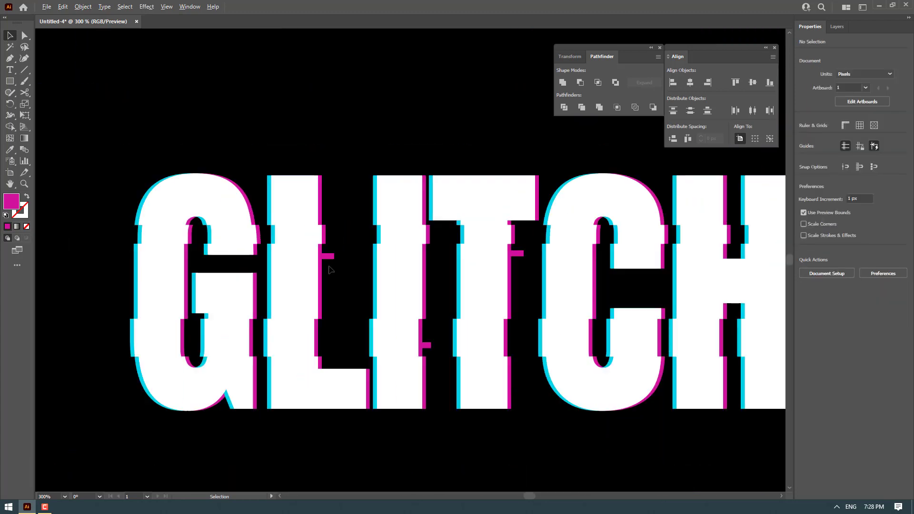
# Copy a bar to the left edge of the G so it sticks out from the letter
pyautogui.press('space')
pyautogui.moveTo(443, 324); pyautogui.dragTo(378, 264)
pyautogui.keyDown('alt'); pyautogui.moveTo(747, 306); pyautogui.dragTo(99, 284); pyautogui.keyUp('alt')
pyautogui.moveTo(99, 318); pyautogui.dragTo(404, 317)
pyautogui.scroll(5, 410, 305)
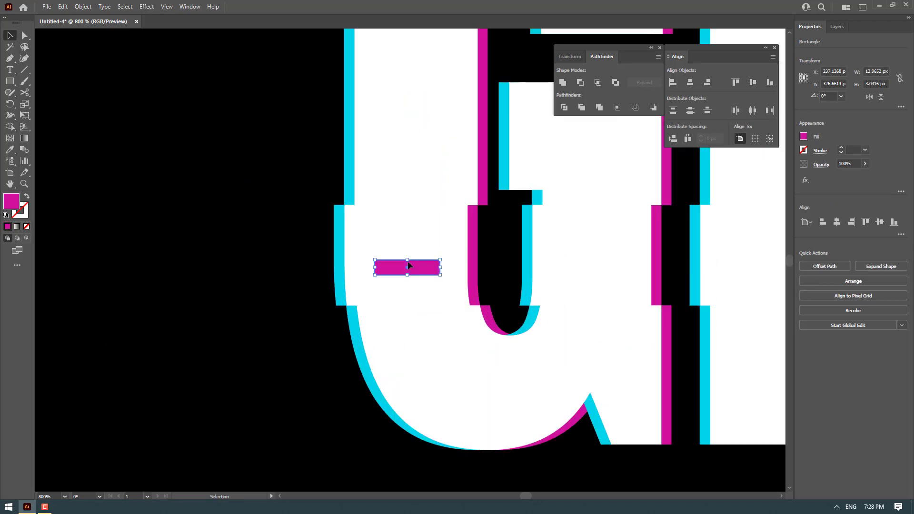
pyautogui.moveTo(402, 262); pyautogui.dragTo(328, 234)
pyautogui.scroll(1, 339, 260)
pyautogui.scroll(1, 338, 259)
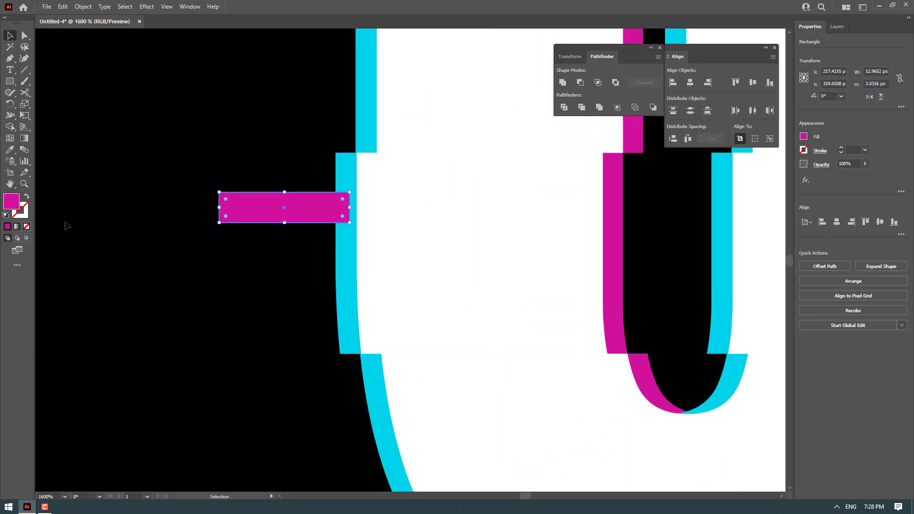
# Recolor the G's bar cyan by sampling the cyan letter edge with the Eyedropper
pyautogui.click(12, 150)
pyautogui.click(370, 112)
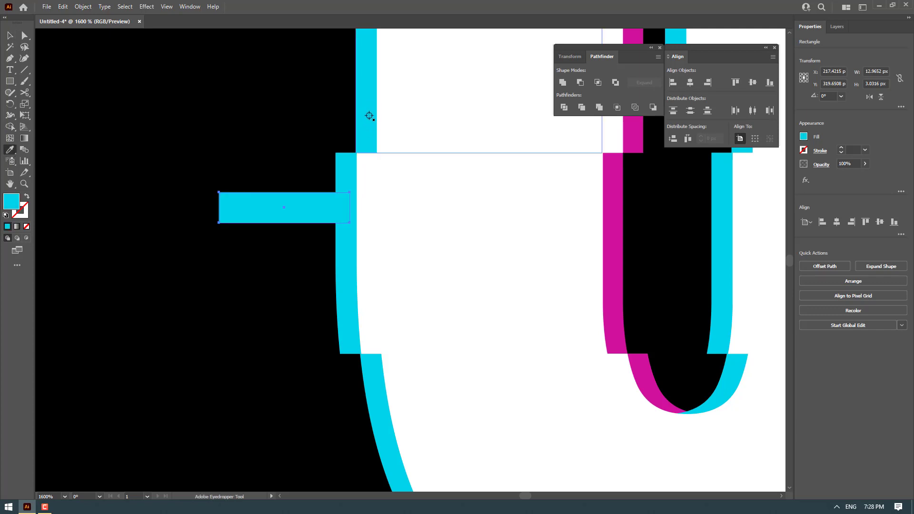
pyautogui.click(9, 36)
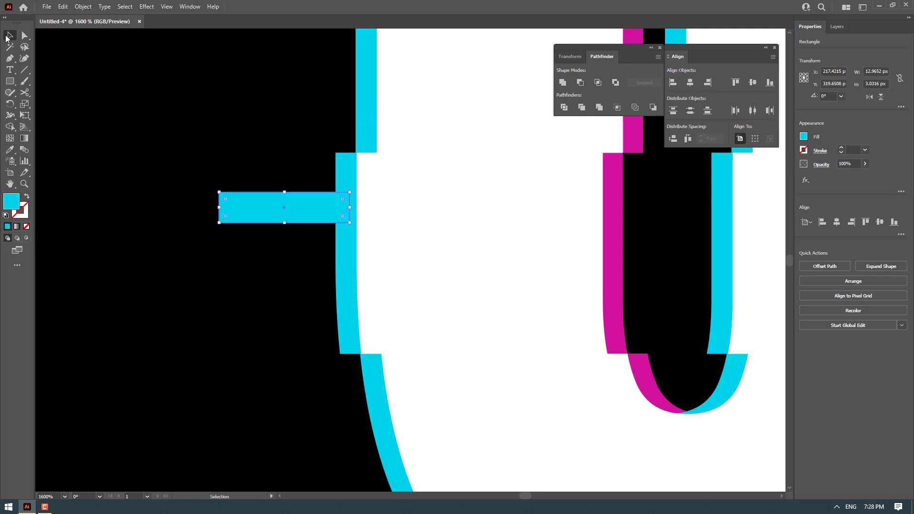
# Shorten the cyan bar and copy it to a letter edge farther right
pyautogui.moveTo(219, 207); pyautogui.dragTo(517, 212)
pyautogui.click(262, 174)
pyautogui.scroll(-3, 288, 225)
pyautogui.moveTo(621, 194); pyautogui.dragTo(359, 198)
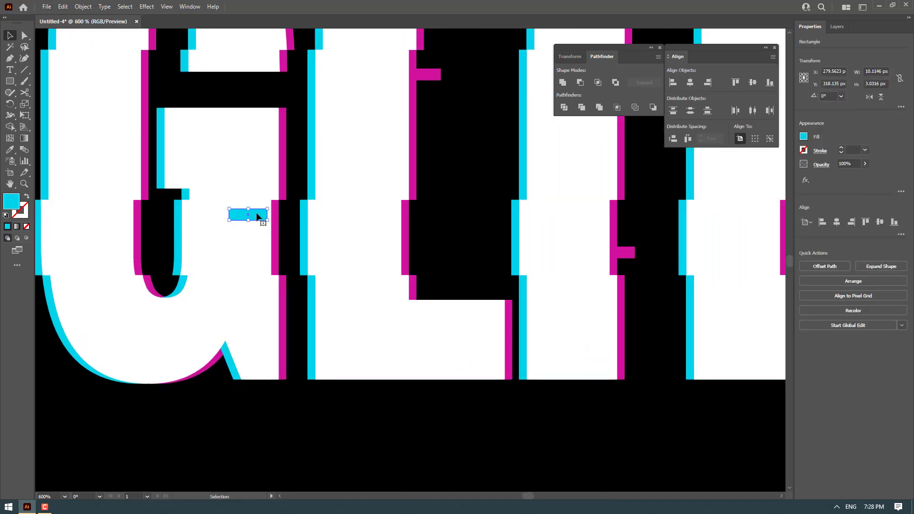
pyautogui.moveTo(241, 217); pyautogui.dragTo(503, 114)
# Add another cyan bar copy beside the L and I, narrowed to about 6 px wide
pyautogui.scroll(3, 456, 114)
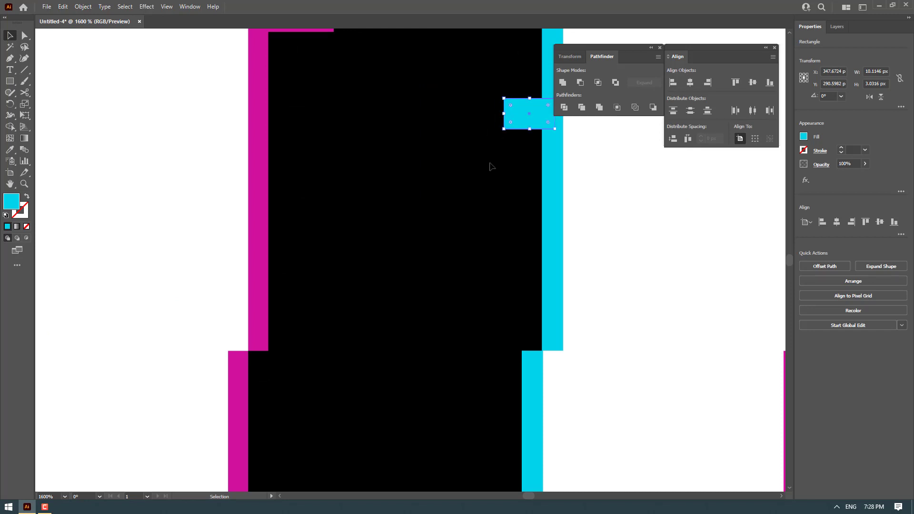
pyautogui.click(485, 168)
pyautogui.scroll(-3, 376, 166)
pyautogui.moveTo(501, 160); pyautogui.dragTo(351, 180)
pyautogui.moveTo(279, 166); pyautogui.dragTo(399, 359)
pyautogui.scroll(3, 451, 381)
pyautogui.scroll(-3, 411, 274)
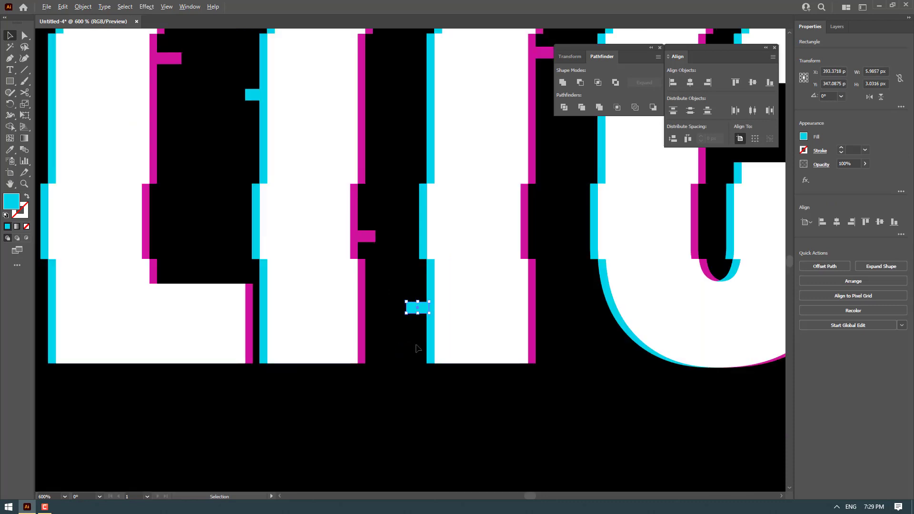
# Place more cyan bar copies along the lower edges of the letters
pyautogui.moveTo(413, 309); pyautogui.dragTo(645, 157)
pyautogui.scroll(1, 321, 271)
pyautogui.scroll(1, 326, 278)
pyautogui.moveTo(675, 206); pyautogui.dragTo(549, 440)
pyautogui.scroll(-1, 548, 440)
pyautogui.moveTo(519, 395); pyautogui.dragTo(534, 285)
pyautogui.scroll(-5, 525, 279)
pyautogui.click(511, 358)
pyautogui.moveTo(622, 354); pyautogui.dragTo(533, 308)
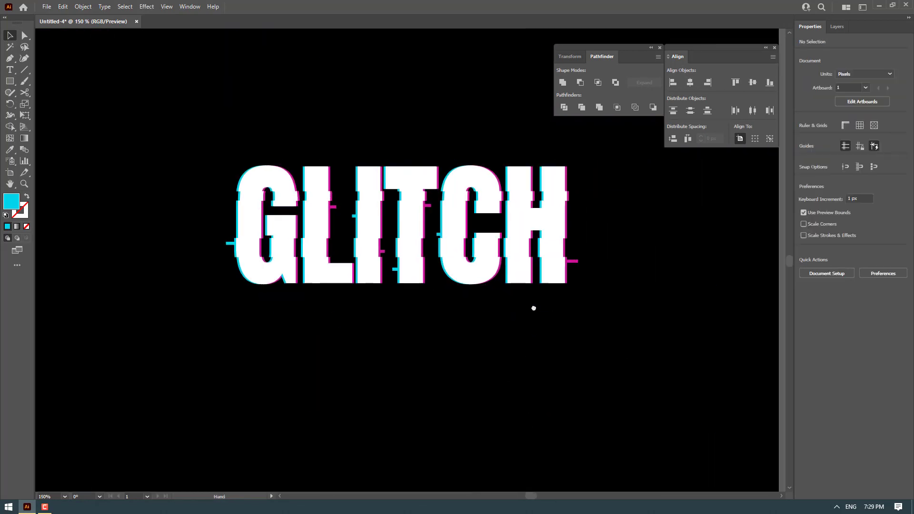
# Select all the lettering and glitch bars and group them
pyautogui.scroll(-1, 579, 408)
pyautogui.moveTo(624, 486); pyautogui.dragTo(281, 219)
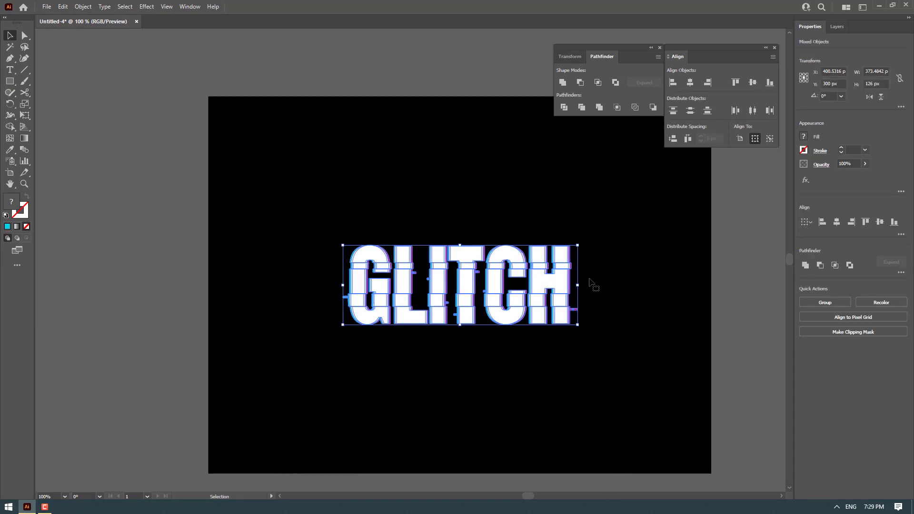
pyautogui.click(831, 303)
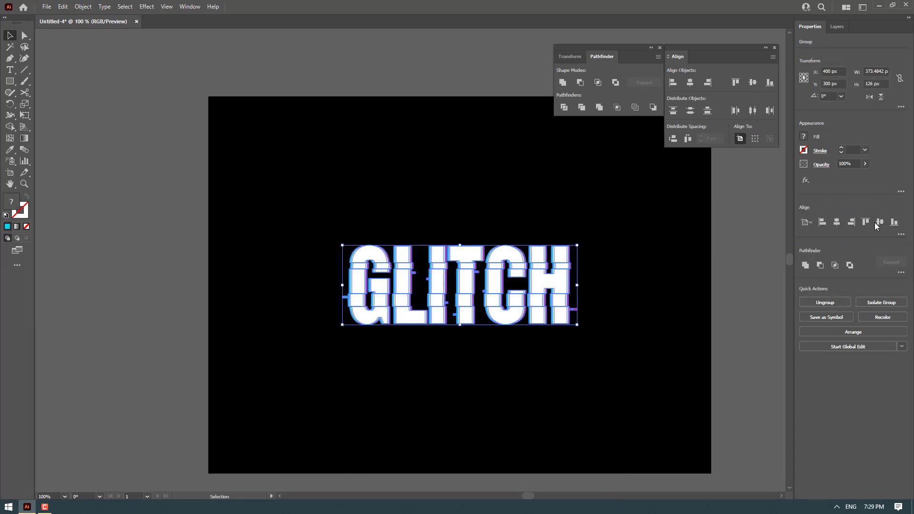
# Unlock the black background rectangle, select it and open the Gradient panel
pyautogui.click(735, 219)
pyautogui.moveTo(734, 219); pyautogui.dragTo(609, 188)
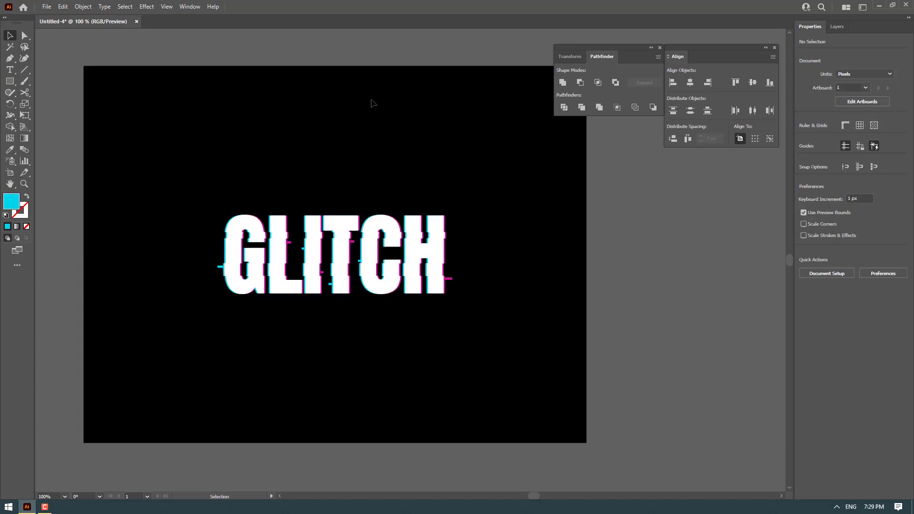
pyautogui.click(83, 7)
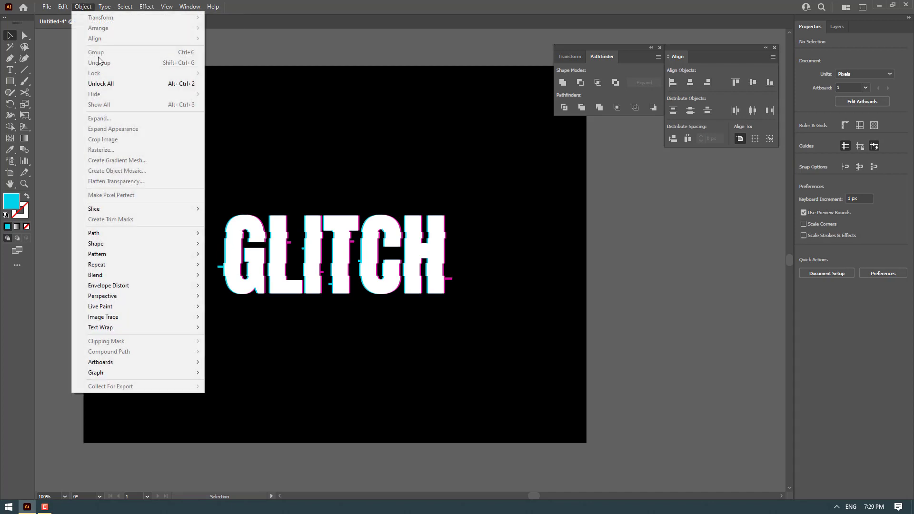
pyautogui.click(101, 84)
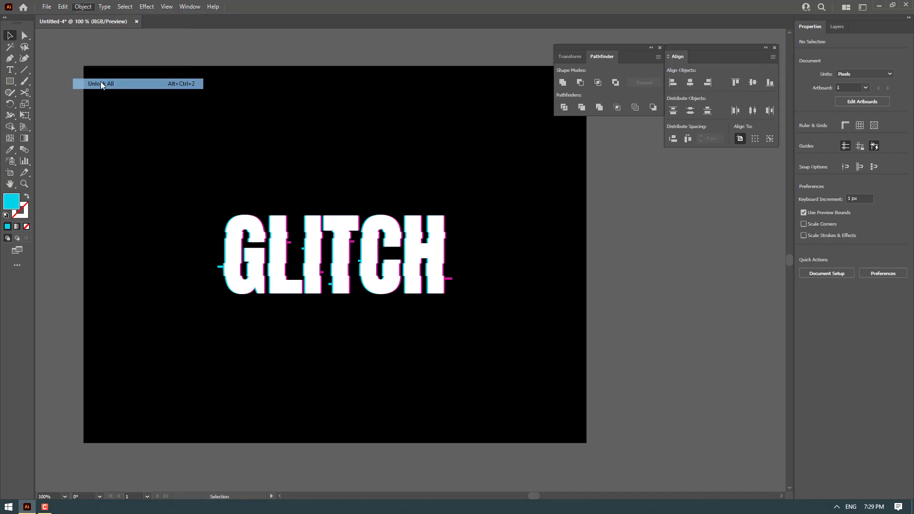
pyautogui.click(275, 47)
pyautogui.click(282, 116)
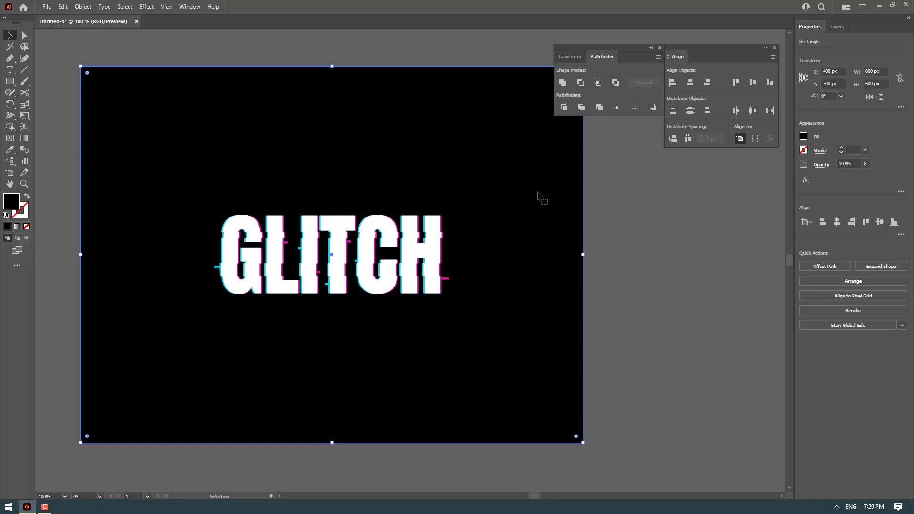
pyautogui.click(193, 7)
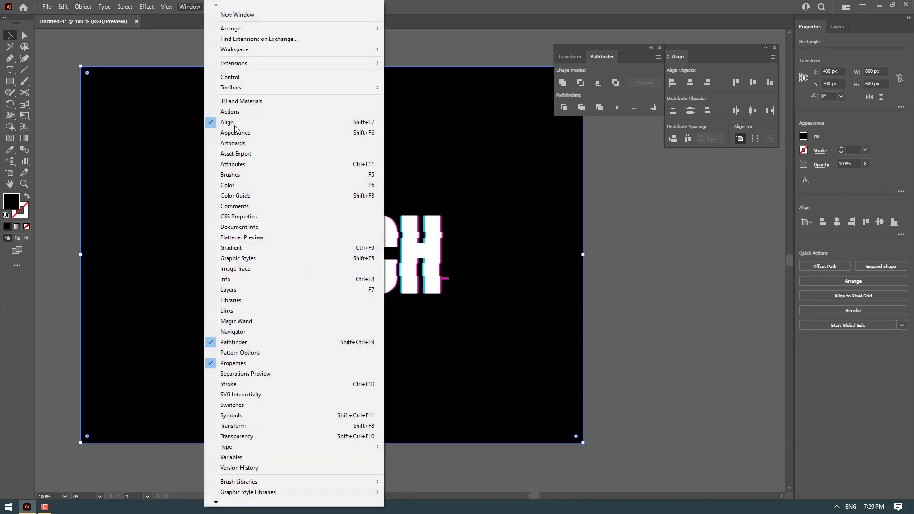
pyautogui.click(274, 250)
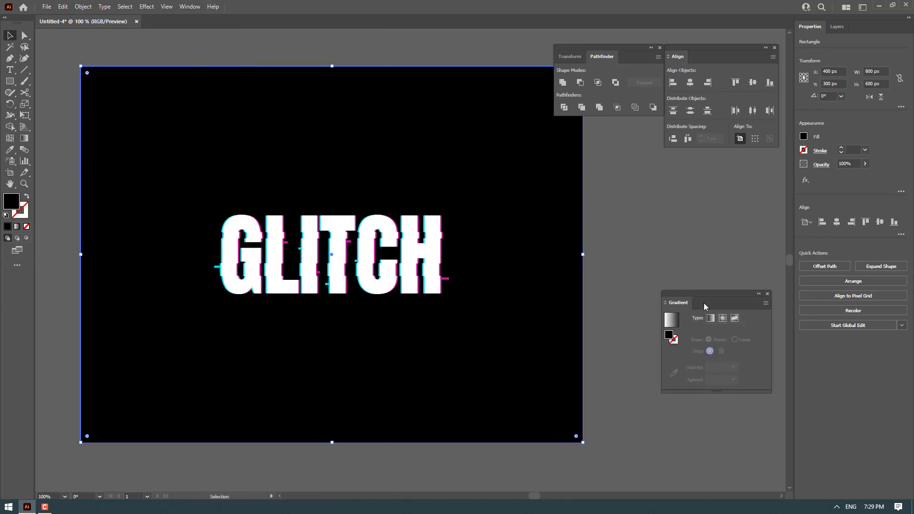
# Apply a freeform gradient to the background rectangle and set its top-left color stop to black
pyautogui.moveTo(704, 303); pyautogui.dragTo(673, 188)
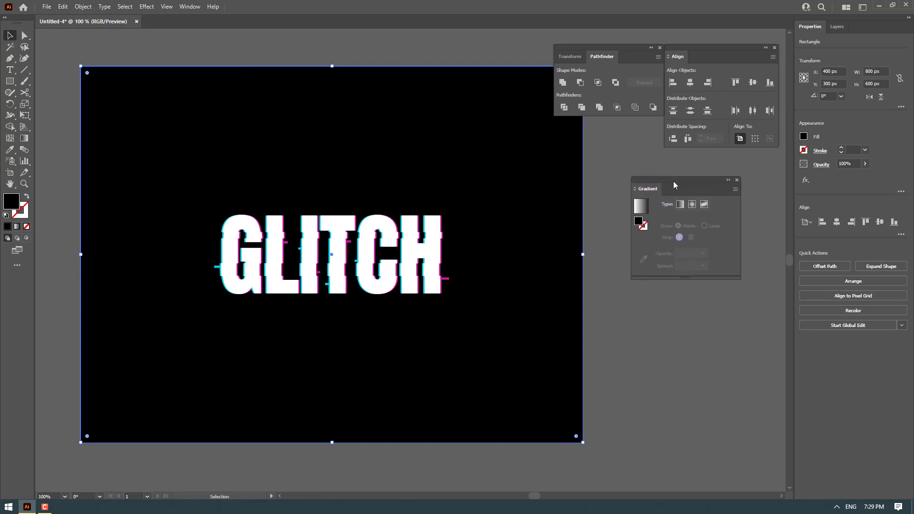
pyautogui.click(706, 205)
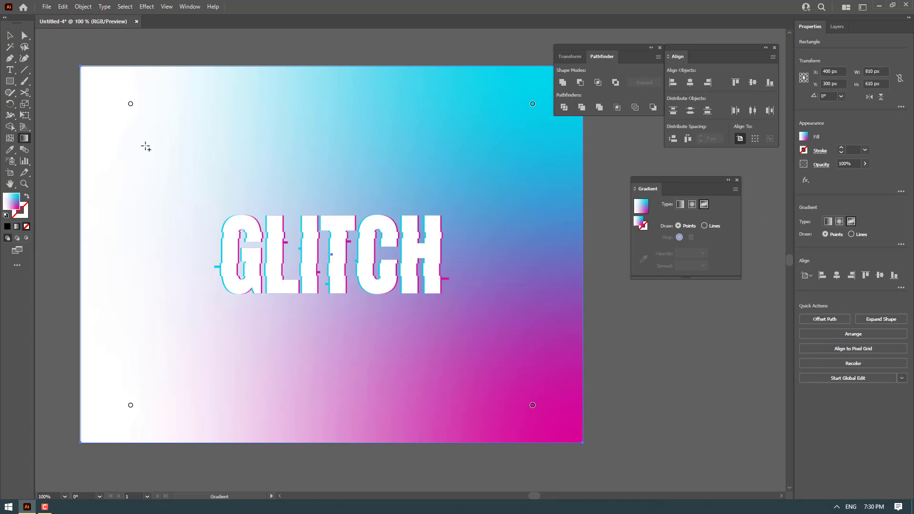
pyautogui.doubleClick(131, 104)
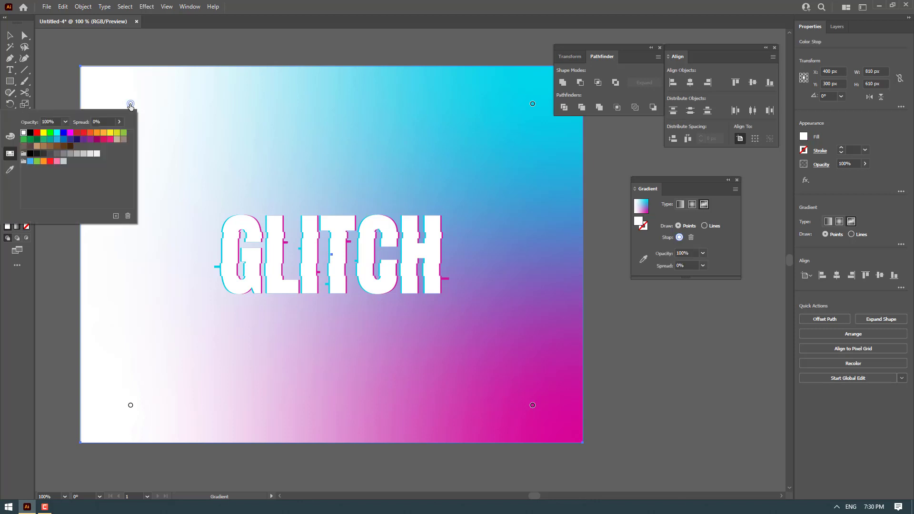
pyautogui.click(30, 136)
# Set the top-right, bottom-right and bottom-left color stops of the freeform gradient to black
pyautogui.doubleClick(532, 103)
pyautogui.click(431, 134)
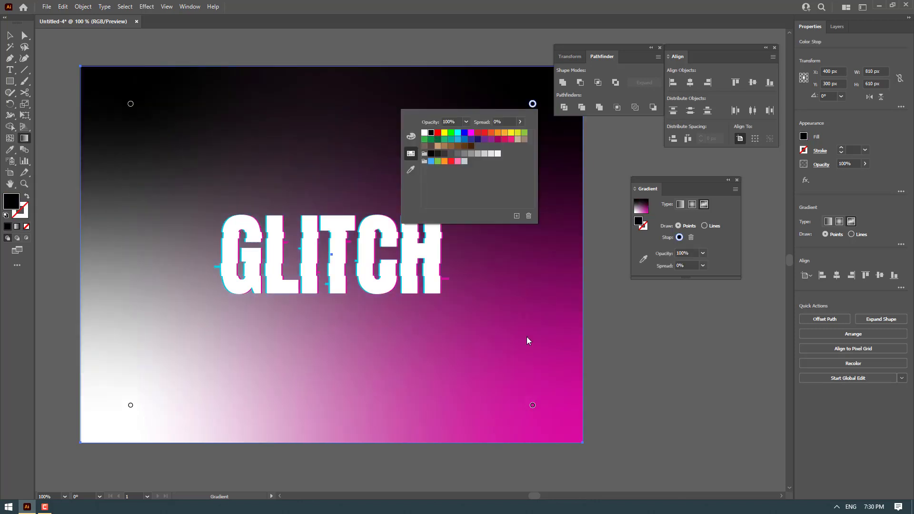
pyautogui.click(532, 405)
pyautogui.doubleClick(533, 406)
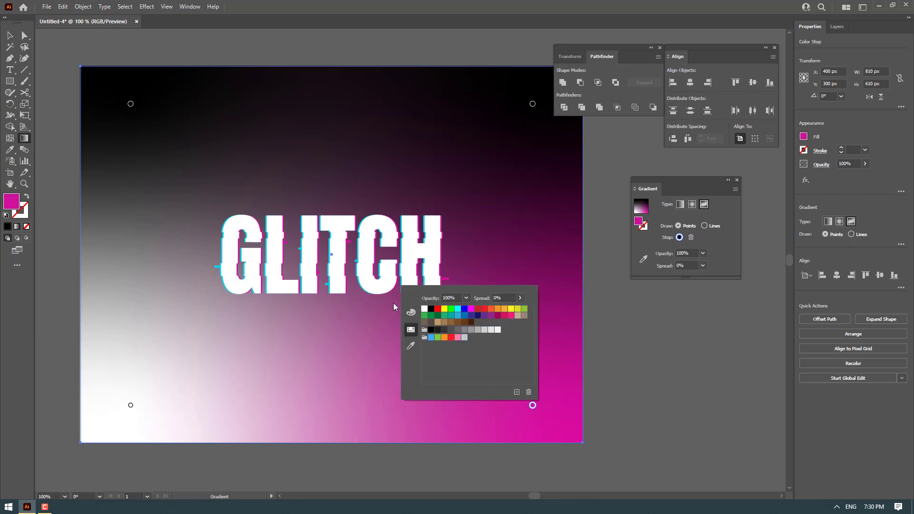
pyautogui.click(431, 310)
pyautogui.doubleClick(131, 406)
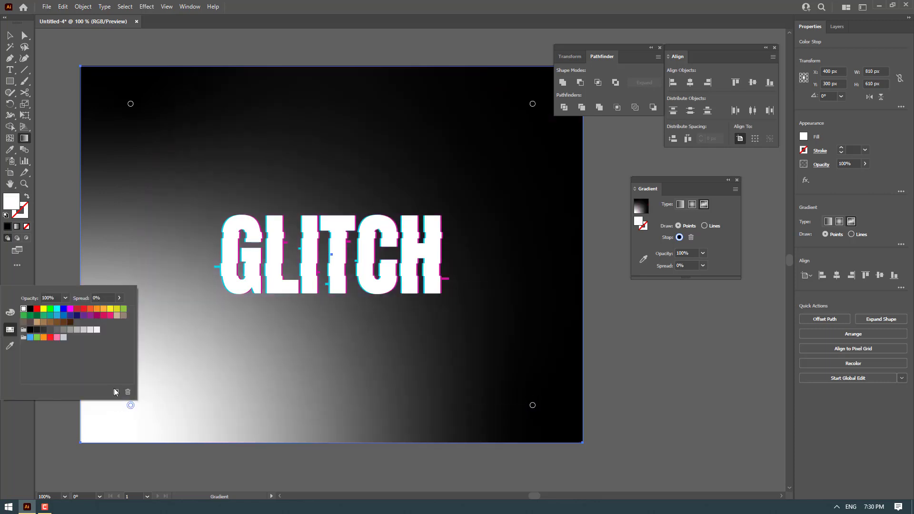
pyautogui.click(30, 309)
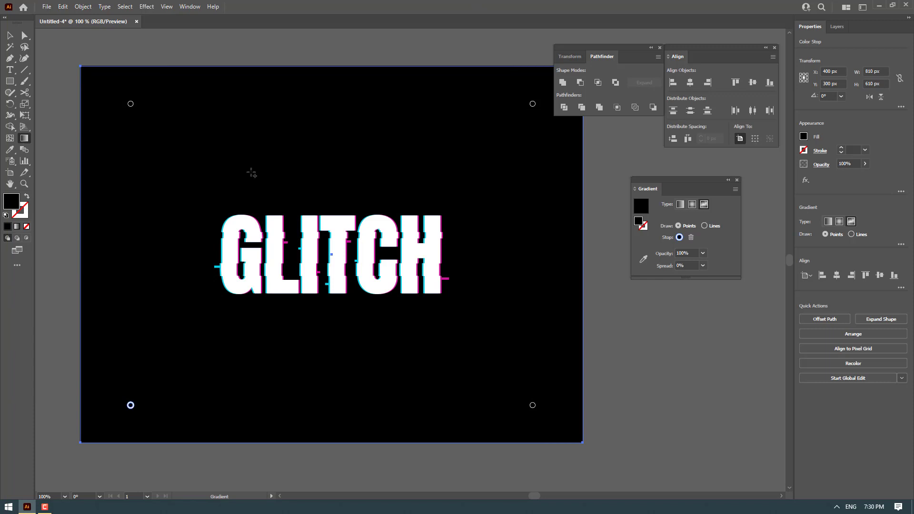
# Add a dark blue color stop on the background near the L of GLITCH
pyautogui.click(288, 250)
pyautogui.moveTo(289, 257); pyautogui.dragTo(289, 258)
pyautogui.doubleClick(289, 256)
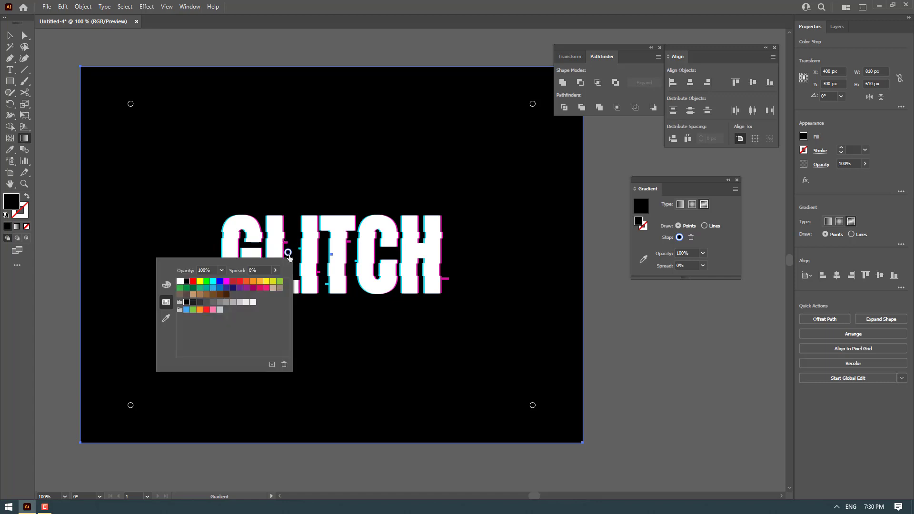
pyautogui.click(232, 288)
# Add a magenta color stop on the background near the C of GLITCH
pyautogui.click(377, 253)
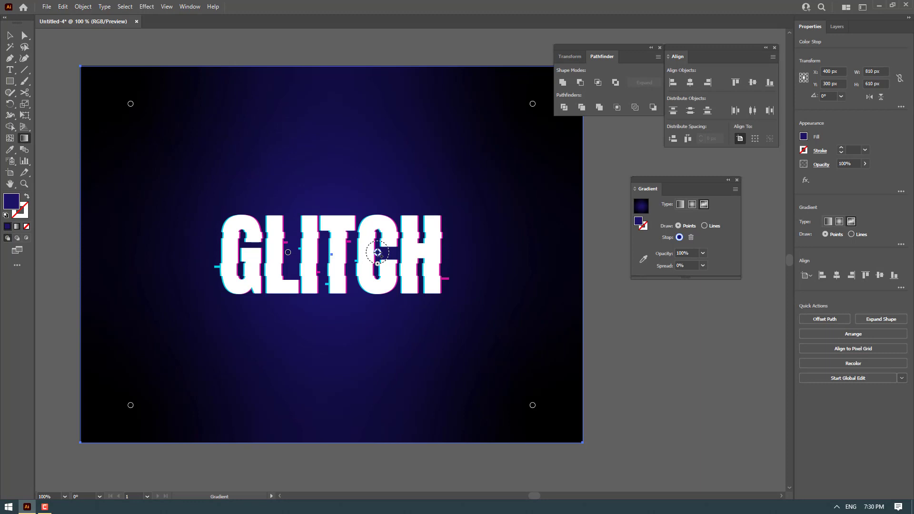
pyautogui.doubleClick(378, 252)
pyautogui.click(343, 289)
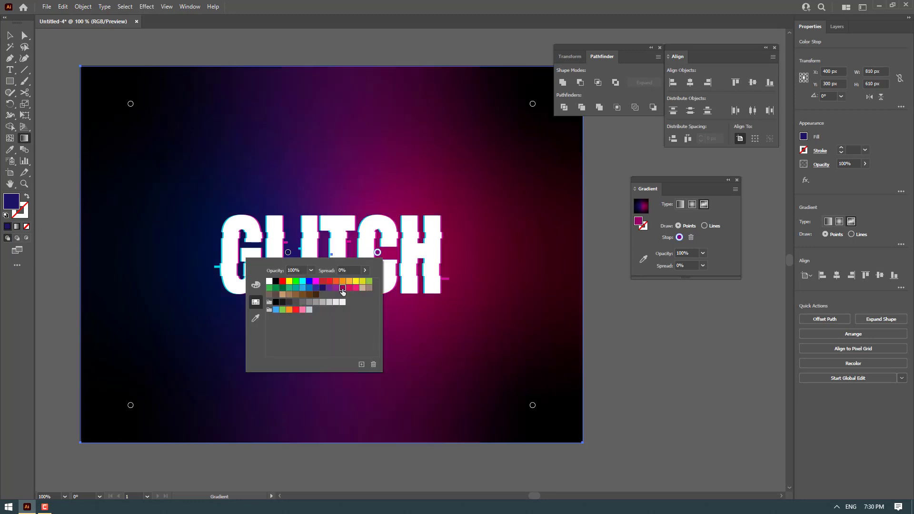
# Widen the blue stop's spread and add a black color stop above the G
pyautogui.click(288, 253)
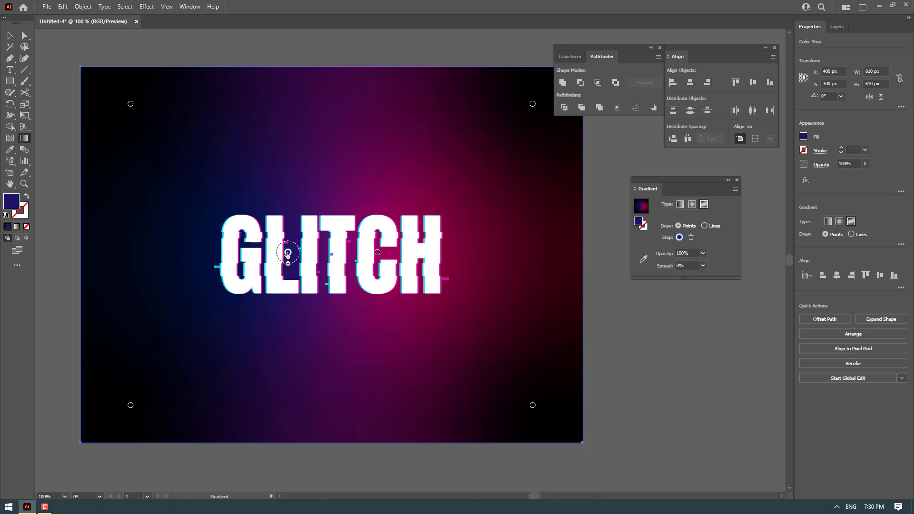
pyautogui.moveTo(288, 265)
pyautogui.mouseDown()
pyautogui.moveTo(289, 288)
pyautogui.moveTo(288, 277)
pyautogui.mouseUp()
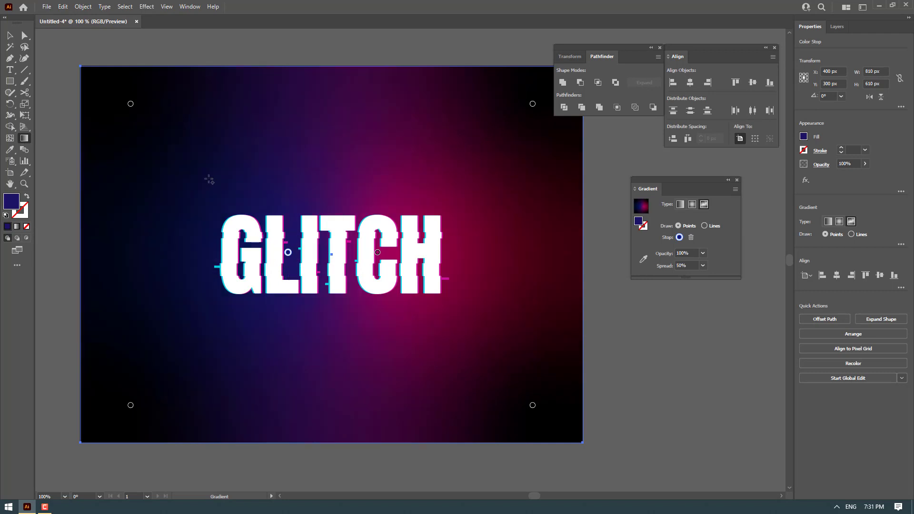
pyautogui.click(248, 147)
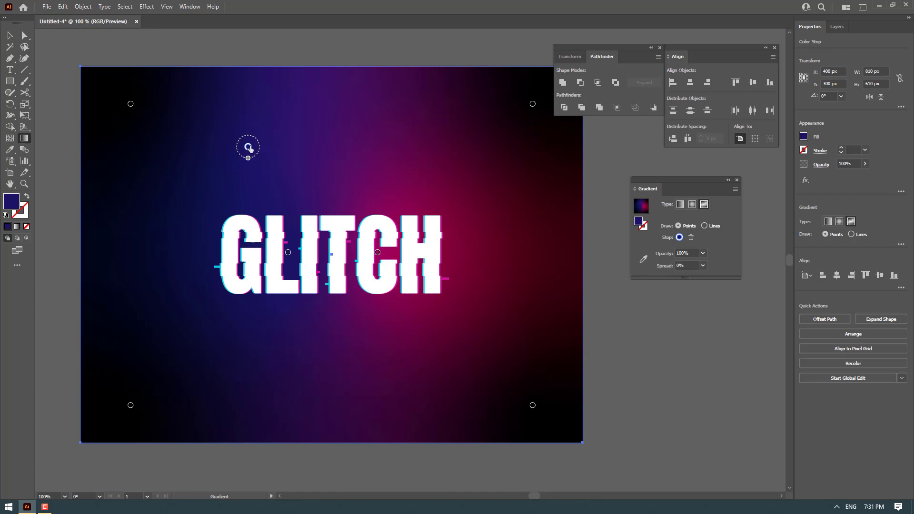
pyautogui.doubleClick(248, 147)
pyautogui.click(147, 176)
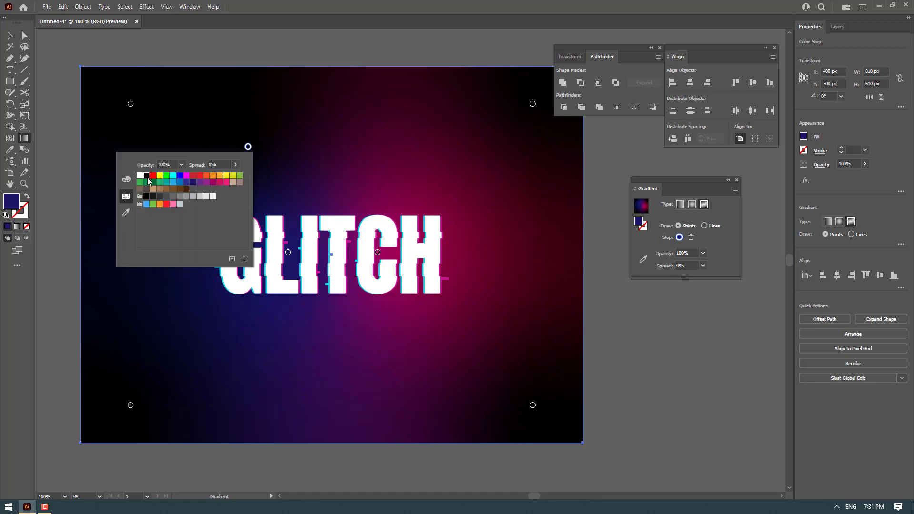
pyautogui.click(249, 148)
pyautogui.moveTo(248, 147); pyautogui.dragTo(250, 151)
# Add more black color stops above the T, below the lettering on both sides, and at the left and right edges
pyautogui.click(405, 156)
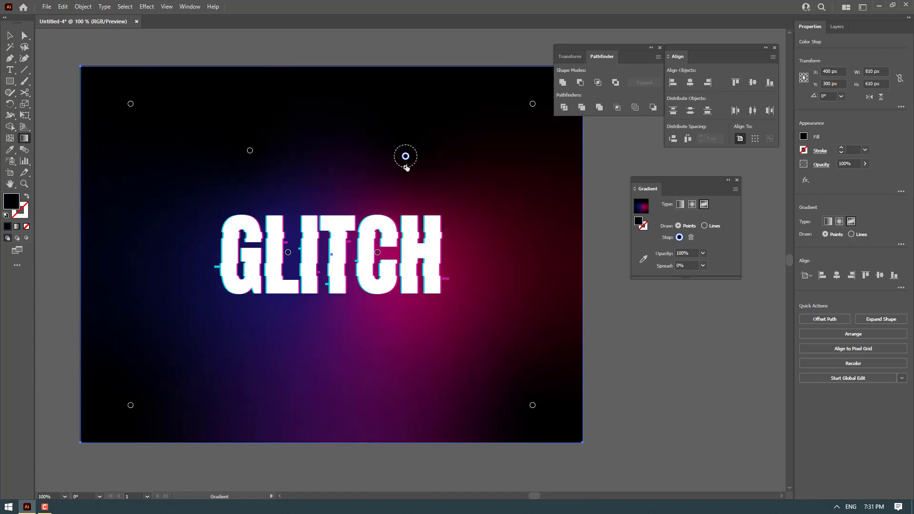
pyautogui.moveTo(405, 156); pyautogui.dragTo(400, 147)
pyautogui.click(387, 371)
pyautogui.moveTo(388, 371); pyautogui.dragTo(398, 366)
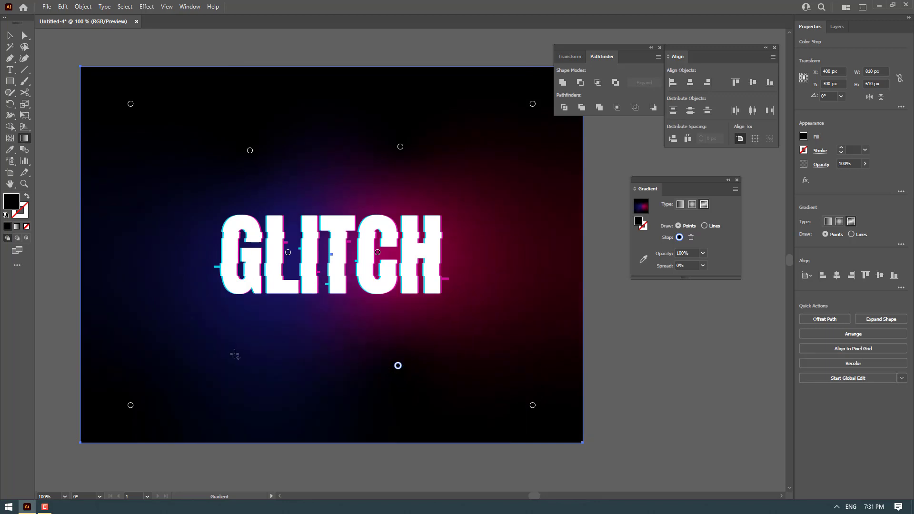
pyautogui.click(249, 343)
pyautogui.moveTo(249, 342); pyautogui.dragTo(243, 351)
pyautogui.click(398, 367)
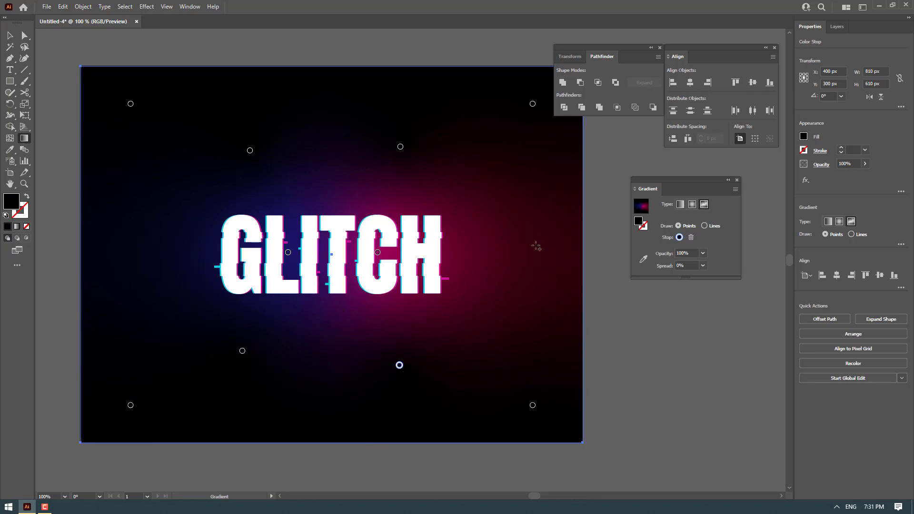
pyautogui.click(494, 250)
pyautogui.moveTo(495, 249); pyautogui.dragTo(544, 244)
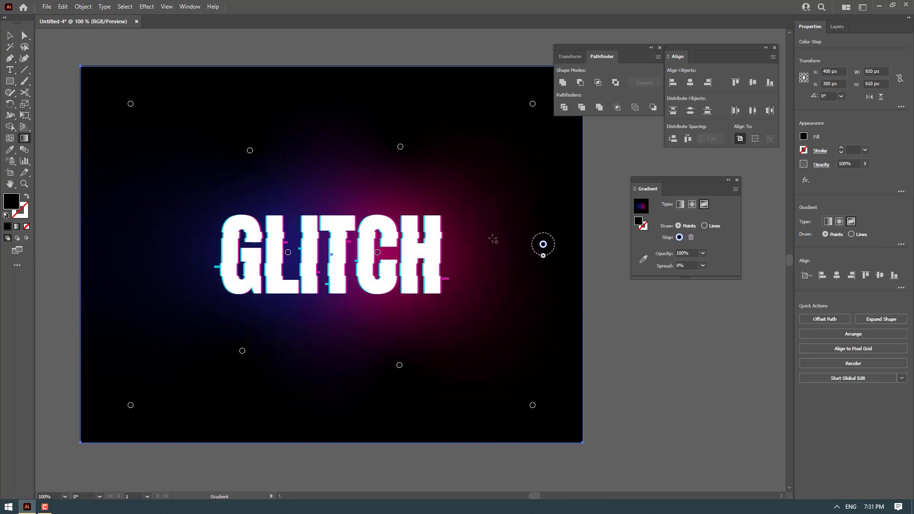
pyautogui.moveTo(119, 246)
pyautogui.mouseDown()
pyautogui.moveTo(104, 274)
pyautogui.moveTo(102, 255)
pyautogui.moveTo(161, 261)
pyautogui.moveTo(104, 255)
pyautogui.moveTo(126, 256)
pyautogui.mouseUp()
# Review the freeform gradient stops on the background, then deselect it and pan the view
pyautogui.click(543, 261)
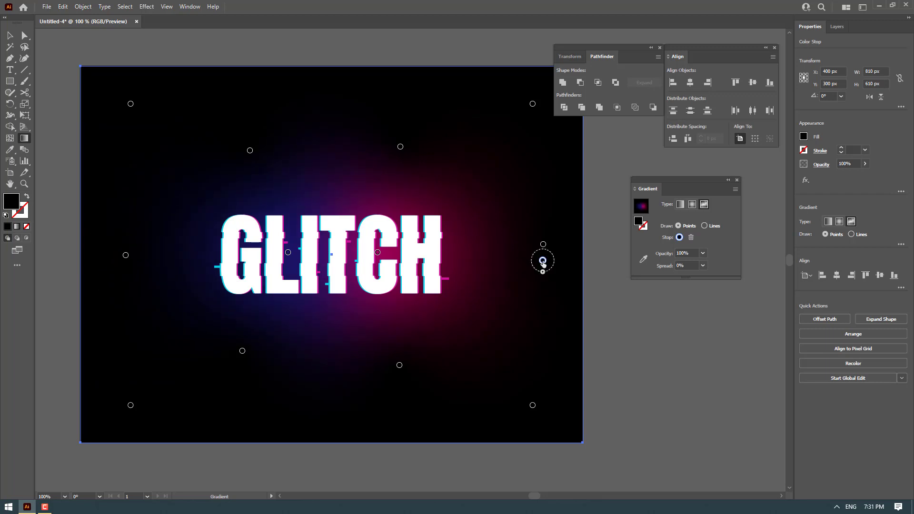
pyautogui.click(692, 238)
pyautogui.press('v')
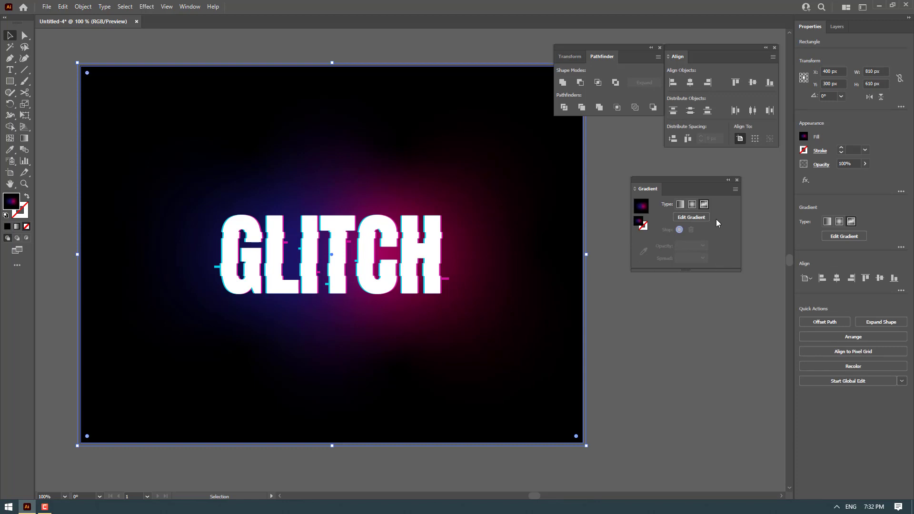
pyautogui.click(704, 217)
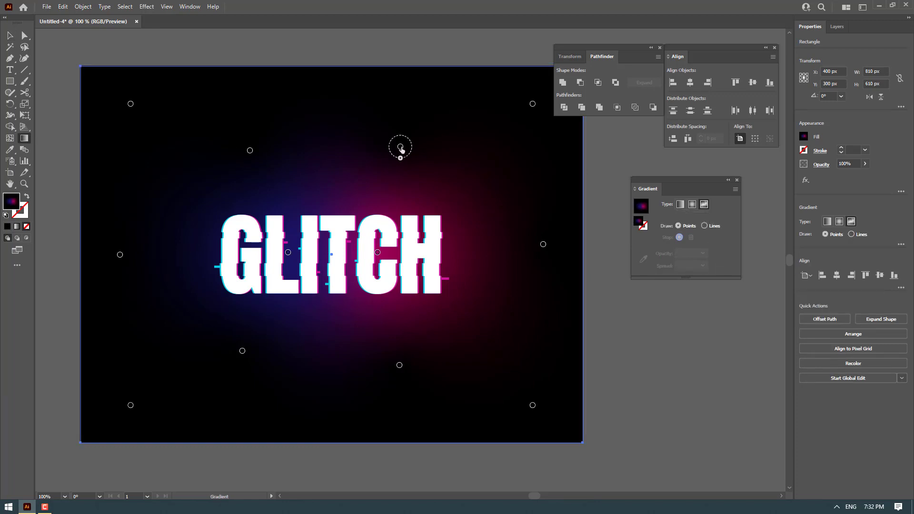
pyautogui.click(250, 150)
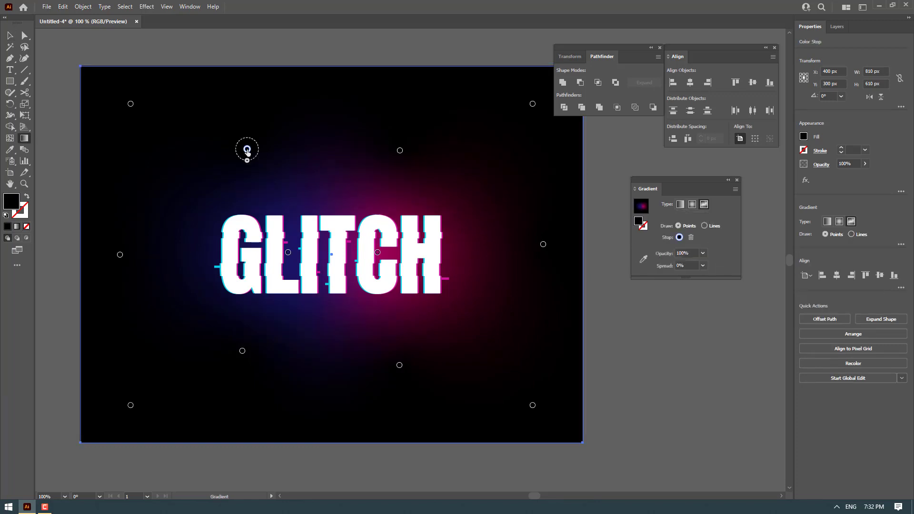
pyautogui.press('v')
pyautogui.click(278, 52)
pyautogui.moveTo(277, 52); pyautogui.dragTo(270, 57)
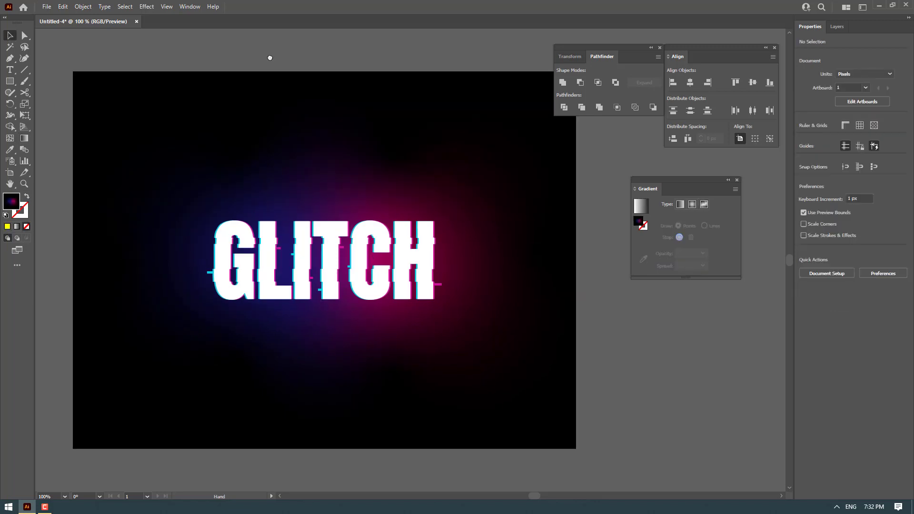